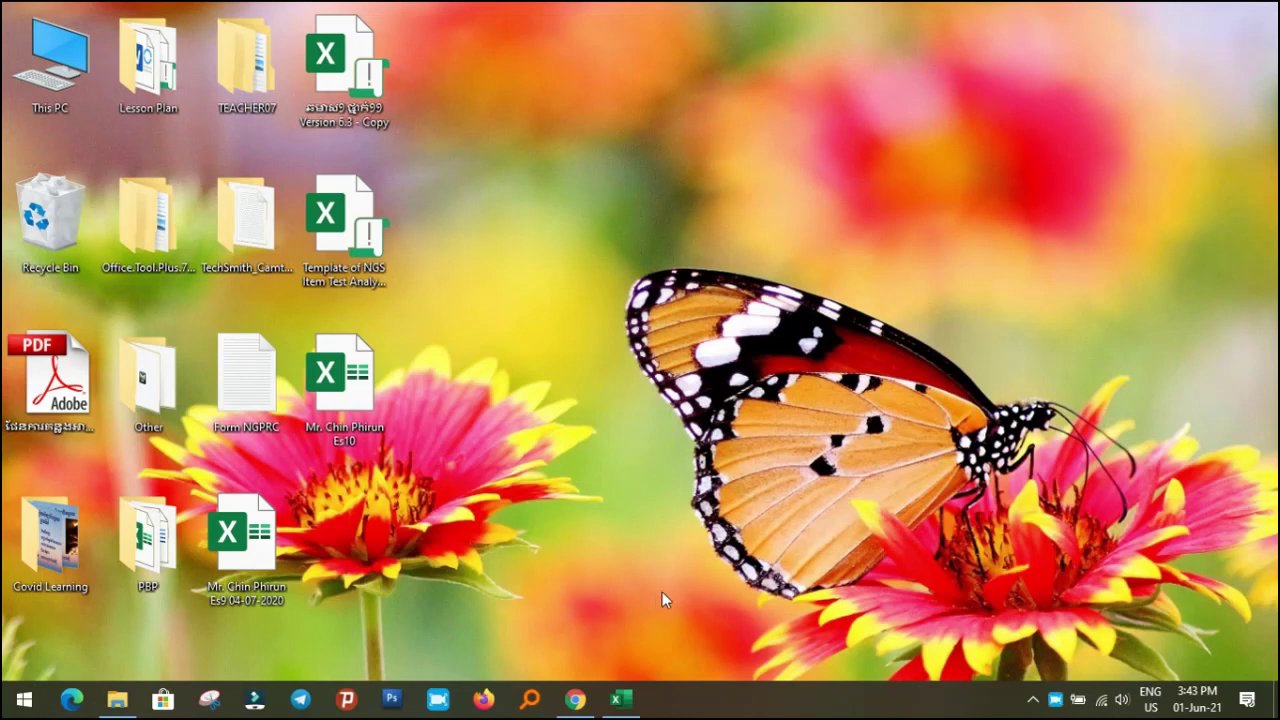
- Bring back YouTube to view the comments on the Khmer date video, then minimize the browser
{"action": "left_click", "coordinate": [575, 698]}
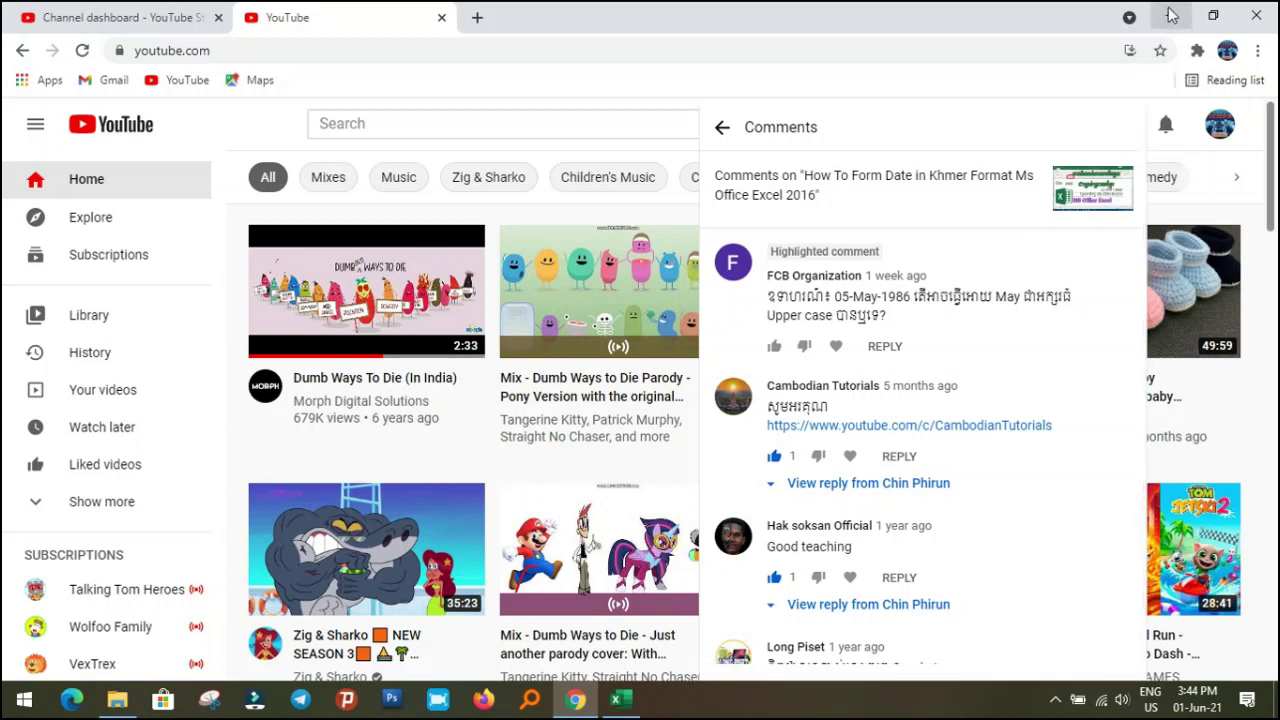
{"action": "left_click", "coordinate": [1170, 14]}
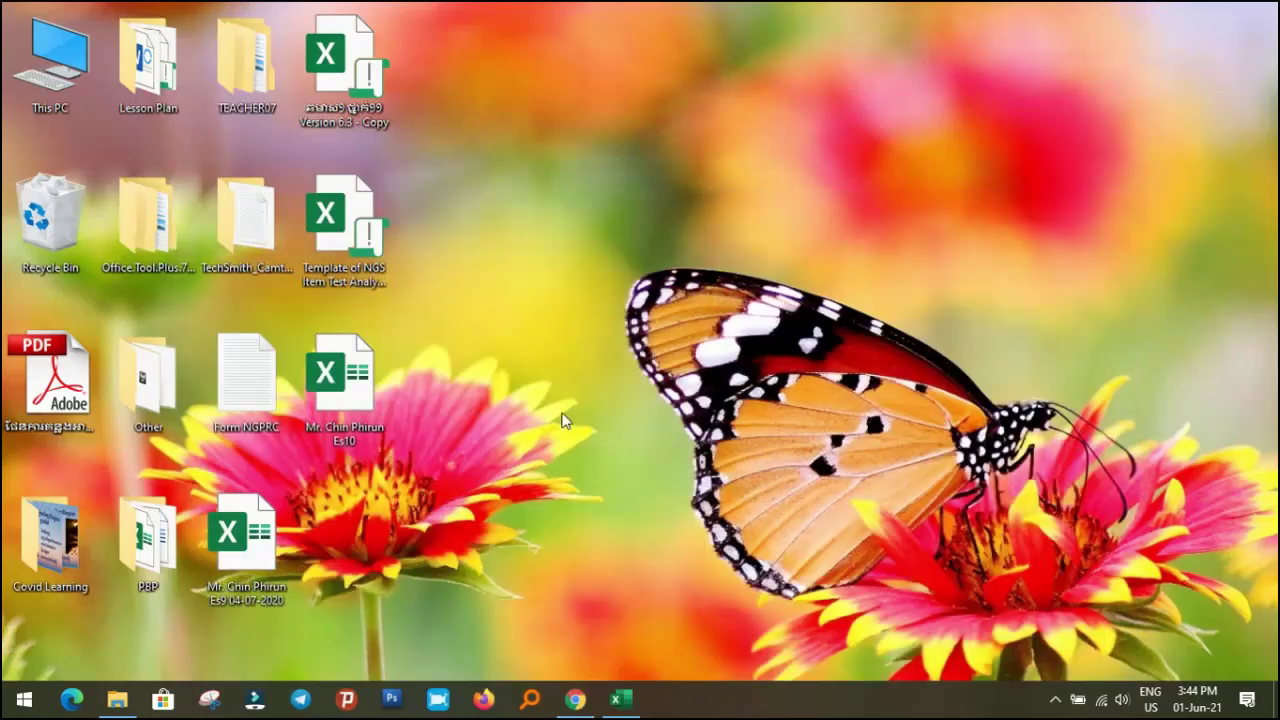
- In Book1, select the whole sheet and enlarge every row's height and every column's width
{"action": "left_click", "coordinate": [619, 698]}
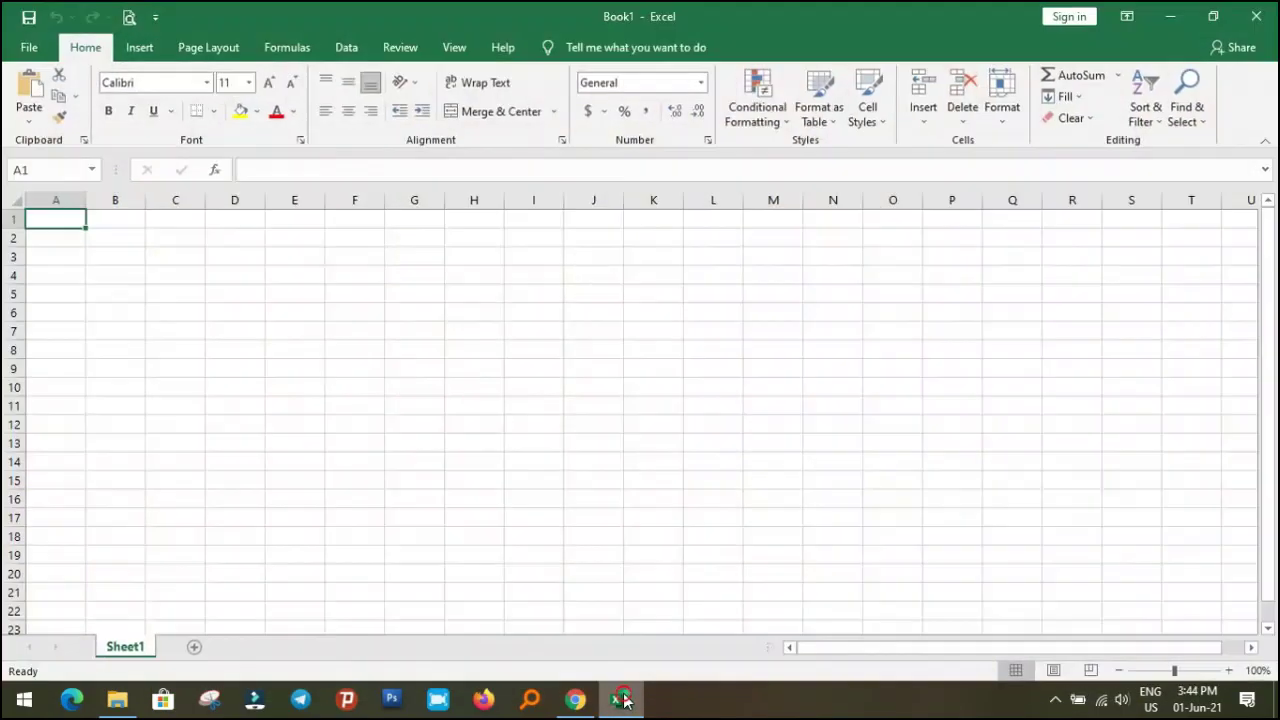
{"action": "left_click", "coordinate": [17, 200]}
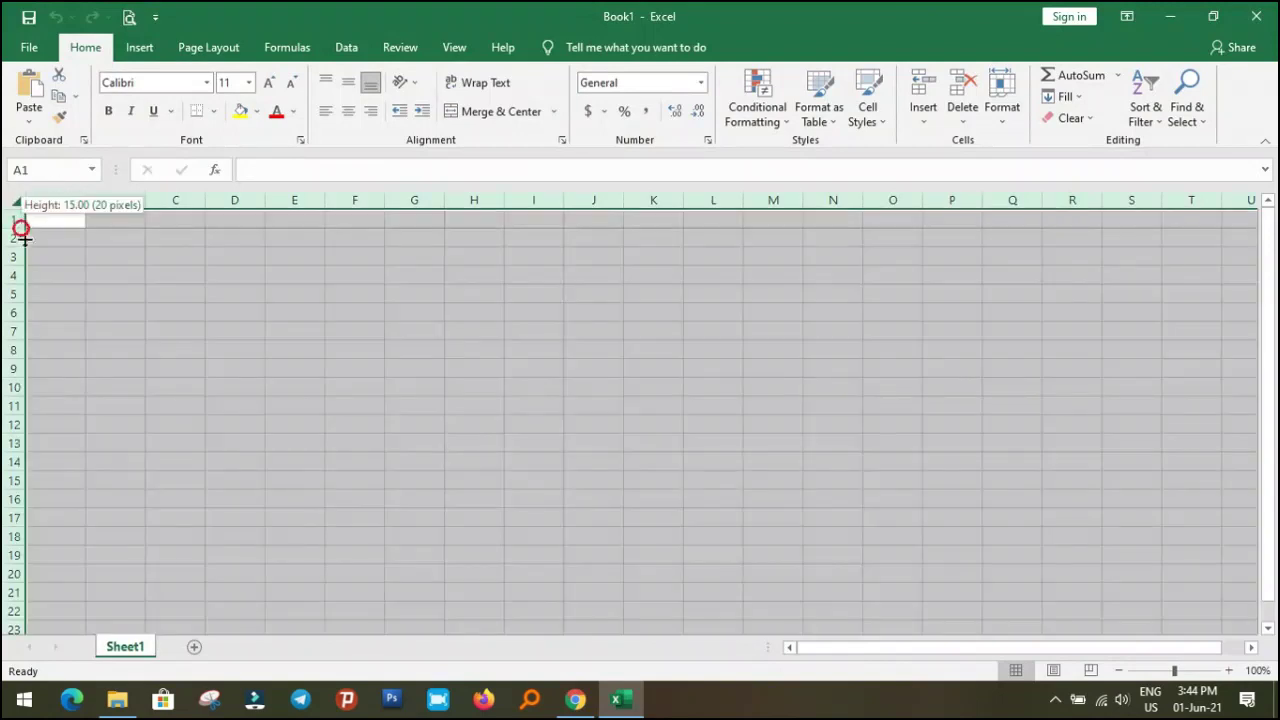
{"action": "left_click_drag", "start_coordinate": [21, 228], "coordinate": [22, 247]}
{"action": "left_click_drag", "start_coordinate": [86, 204], "coordinate": [193, 206]}
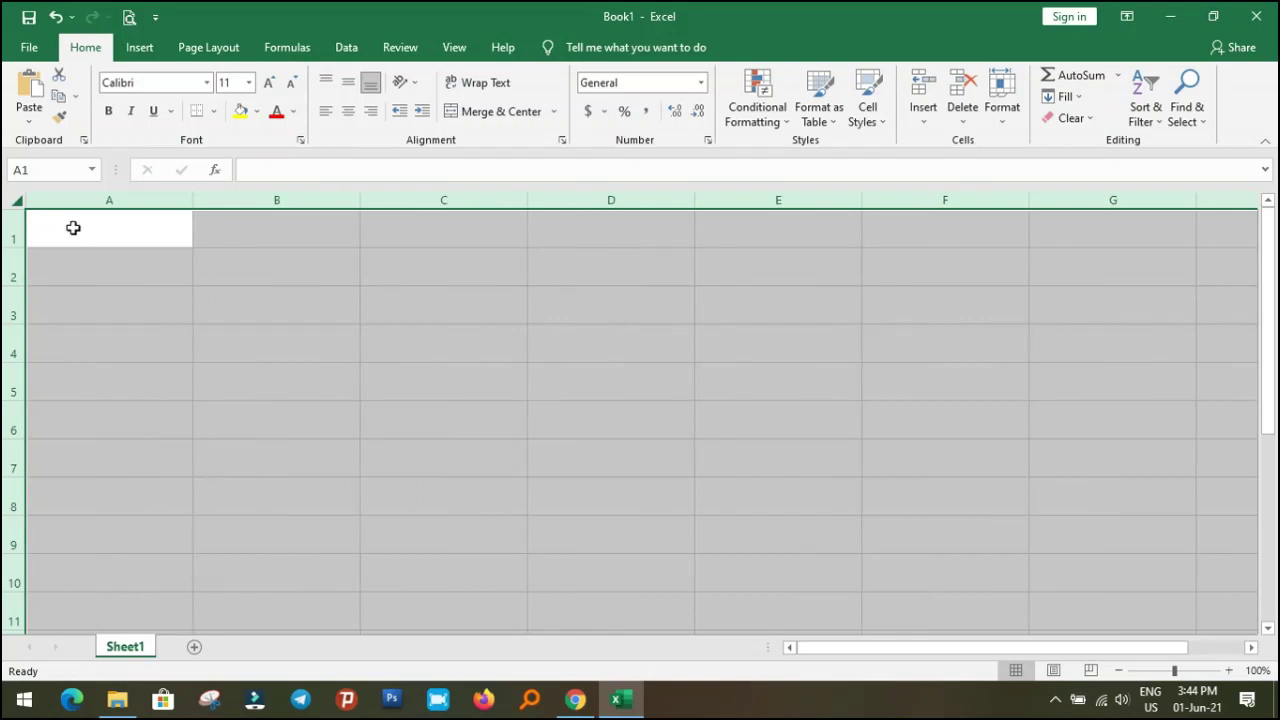
{"action": "left_click_drag", "start_coordinate": [16, 246], "coordinate": [43, 257]}
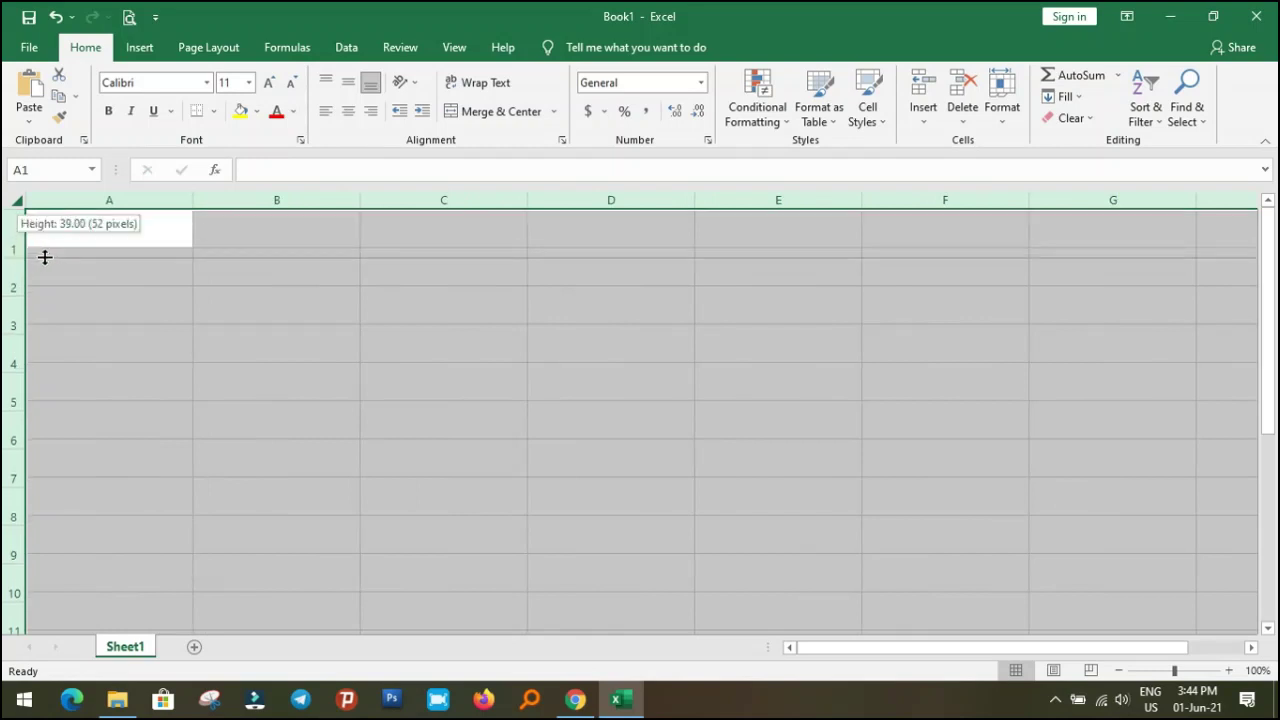
{"action": "left_click_drag", "start_coordinate": [12, 257], "coordinate": [24, 268]}
{"action": "left_click_drag", "start_coordinate": [193, 192], "coordinate": [257, 205]}
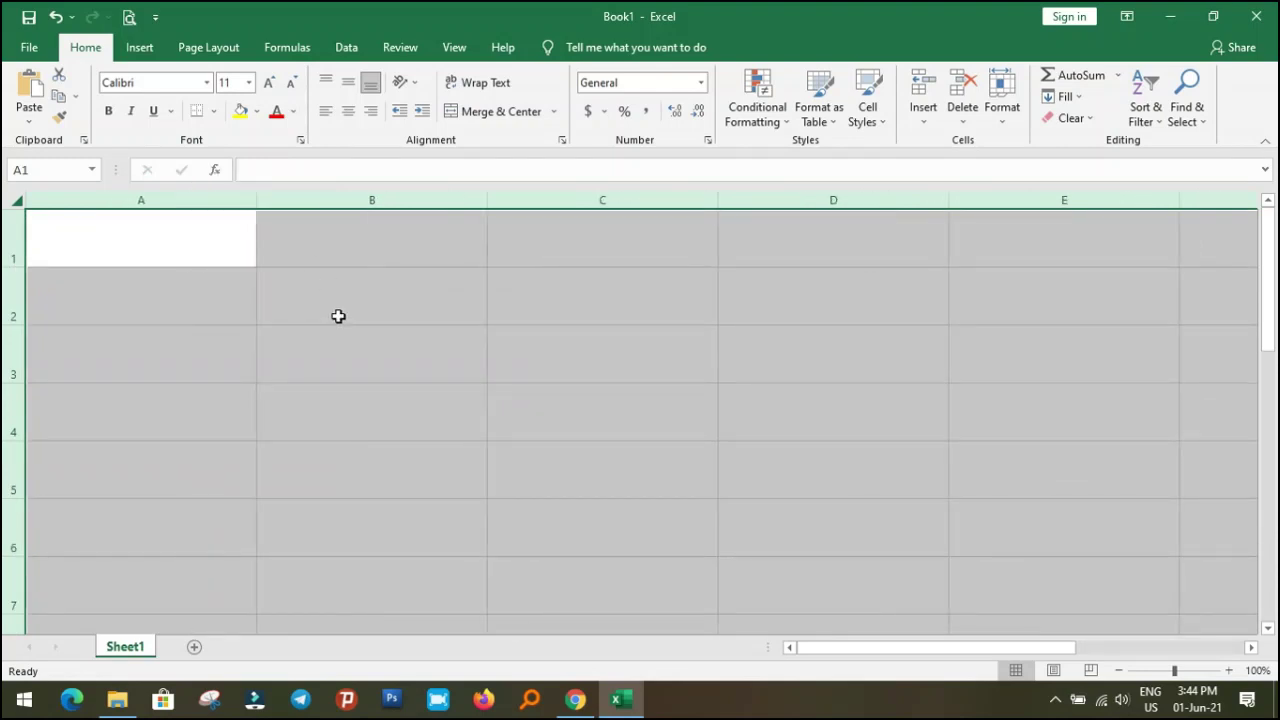
- Enter the date 12-12-2000 in cell B2, then select the block B2:D7
{"action": "left_click", "coordinate": [332, 341]}
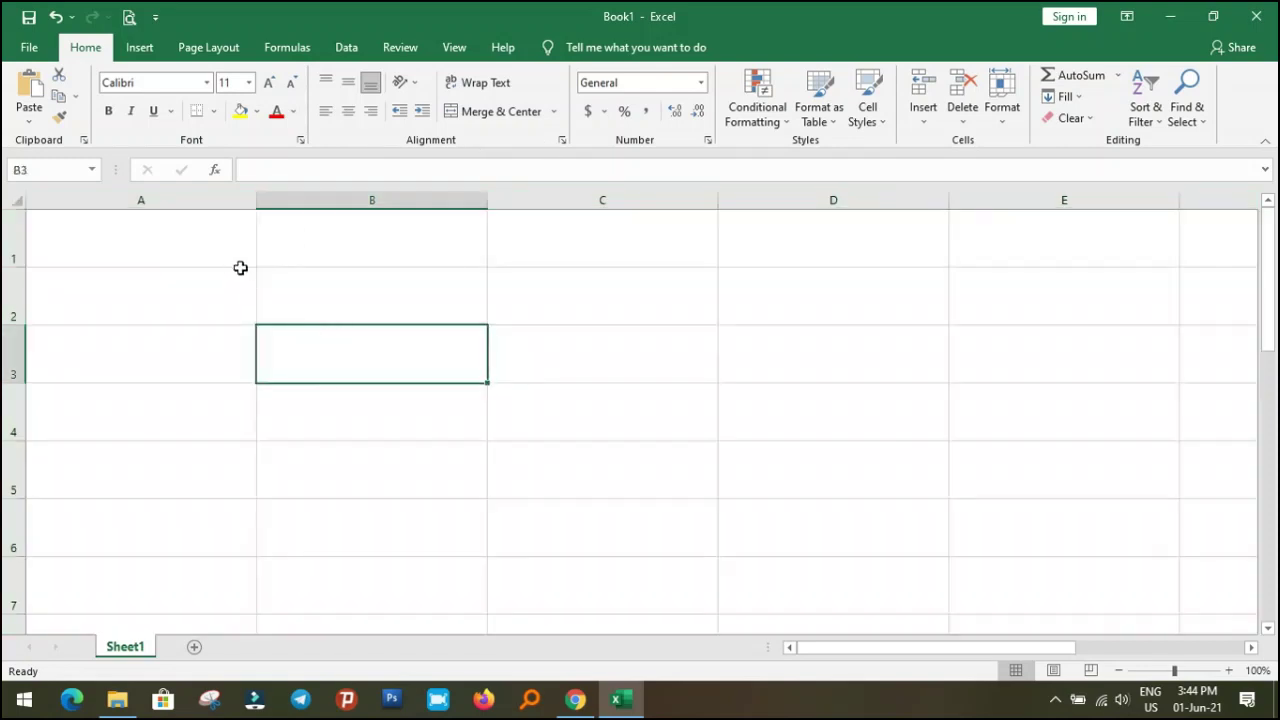
{"action": "left_click_drag", "start_coordinate": [320, 309], "coordinate": [613, 461]}
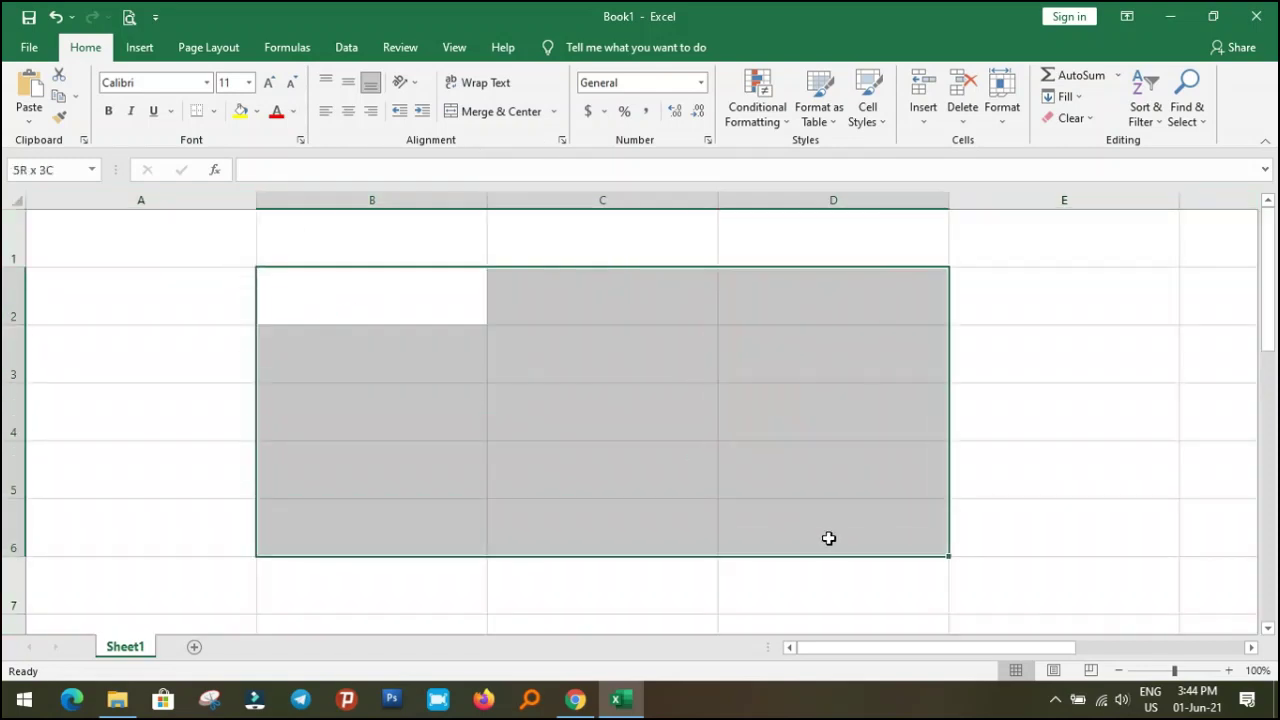
{"action": "left_click", "coordinate": [399, 306]}
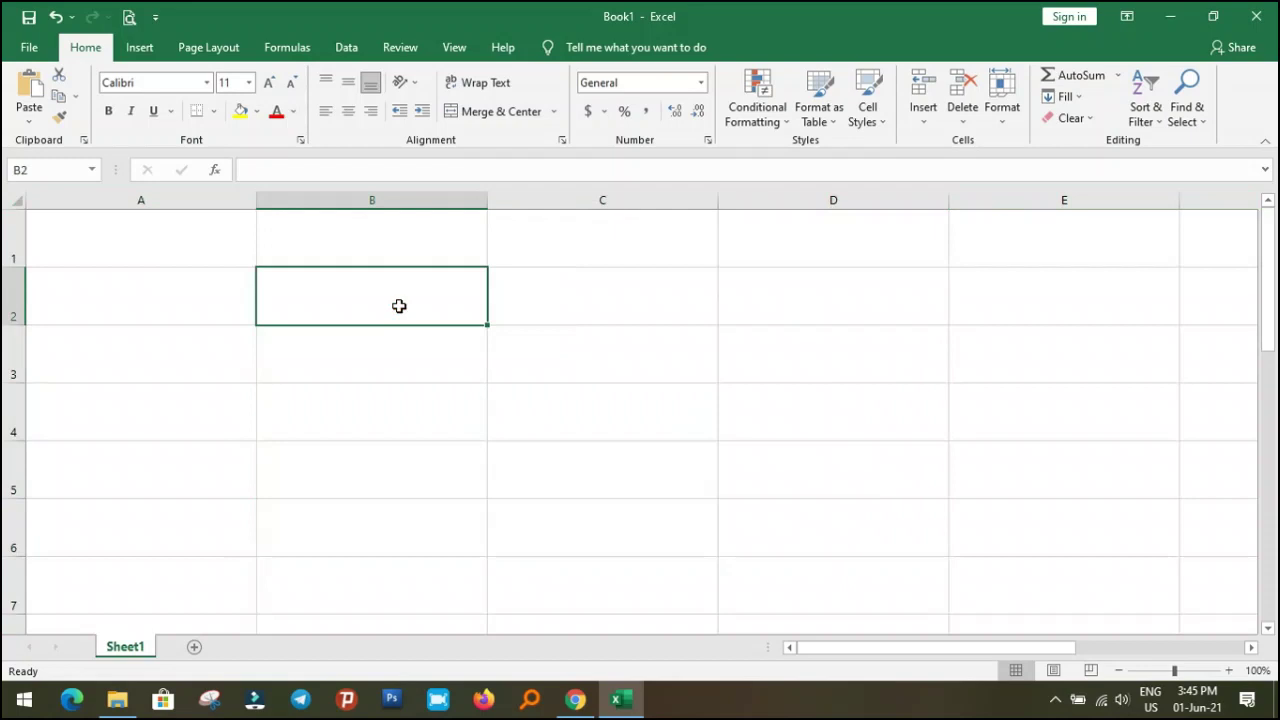
{"action": "type", "text": "12-12"}
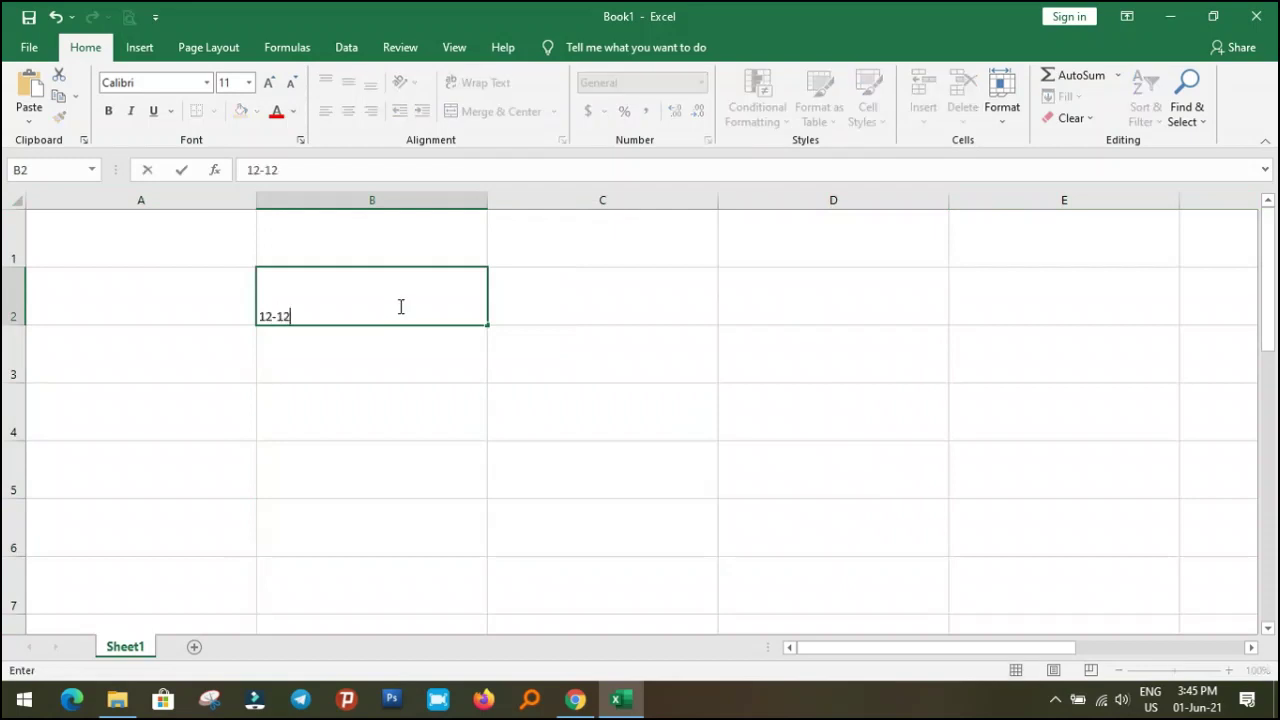
{"action": "type", "text": "-20"}
{"action": "key", "text": "Return"}
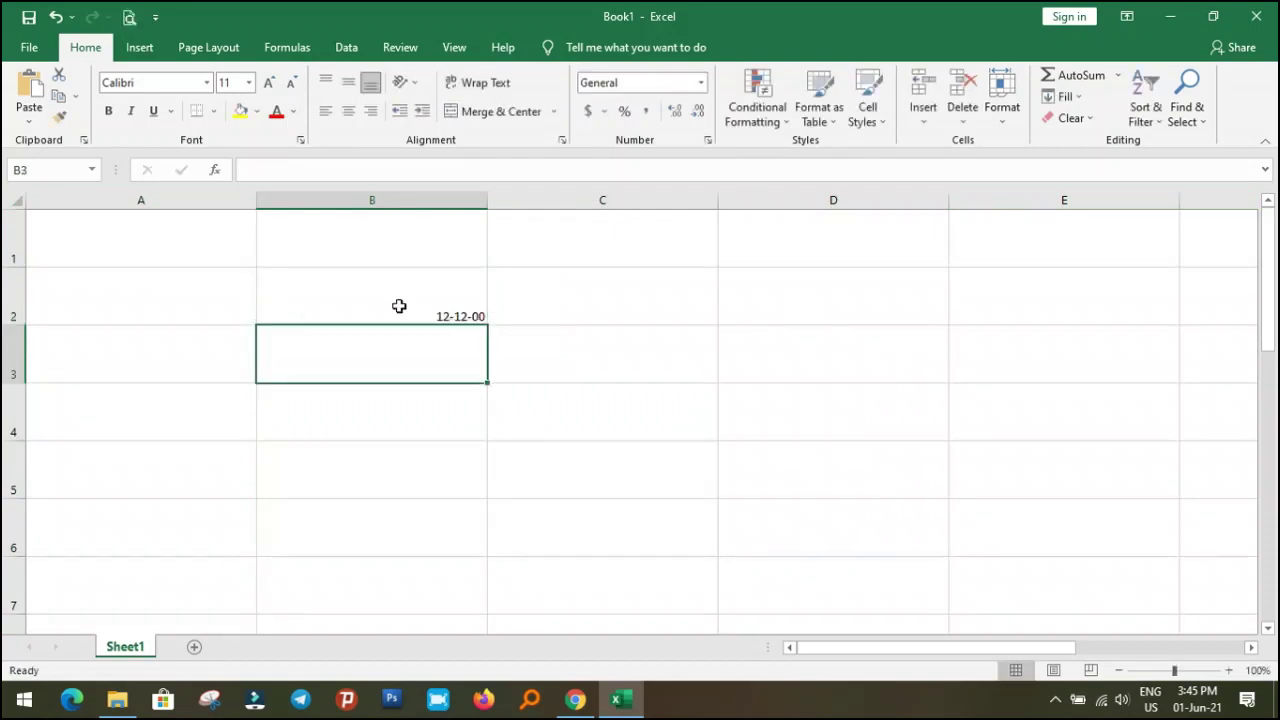
{"action": "left_click", "coordinate": [414, 307]}
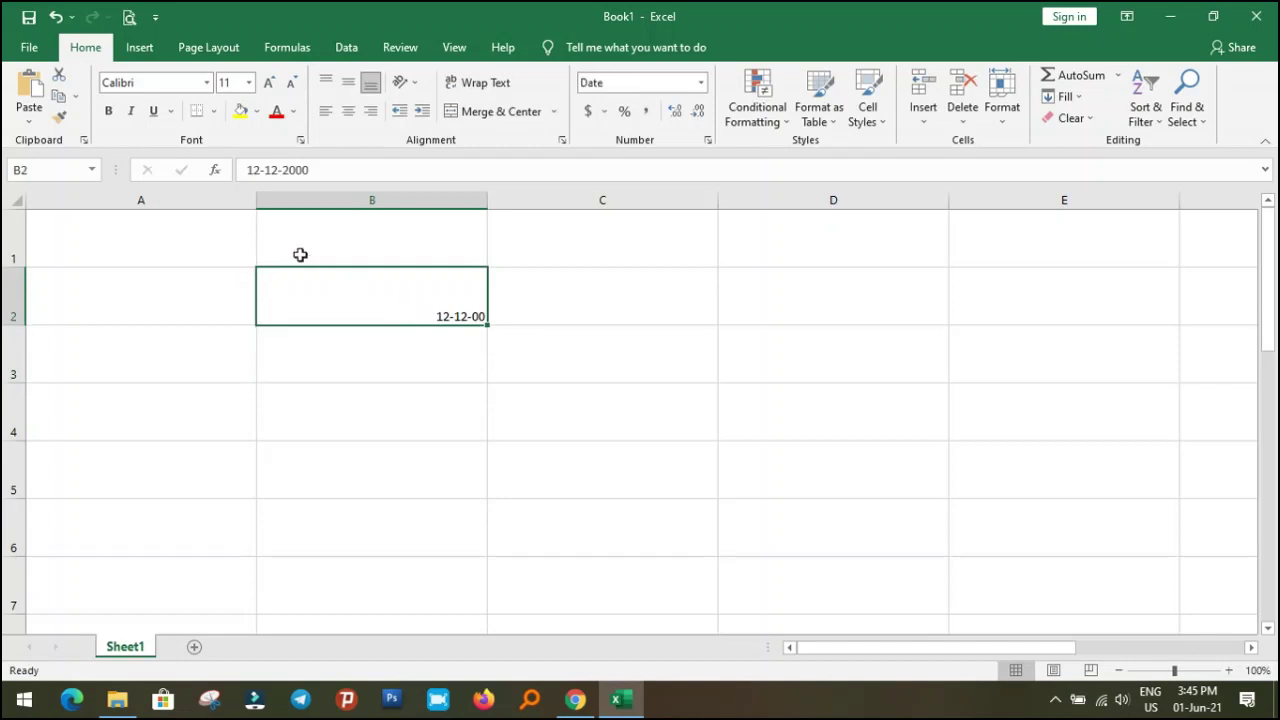
{"action": "left_click_drag", "start_coordinate": [302, 285], "coordinate": [845, 597]}
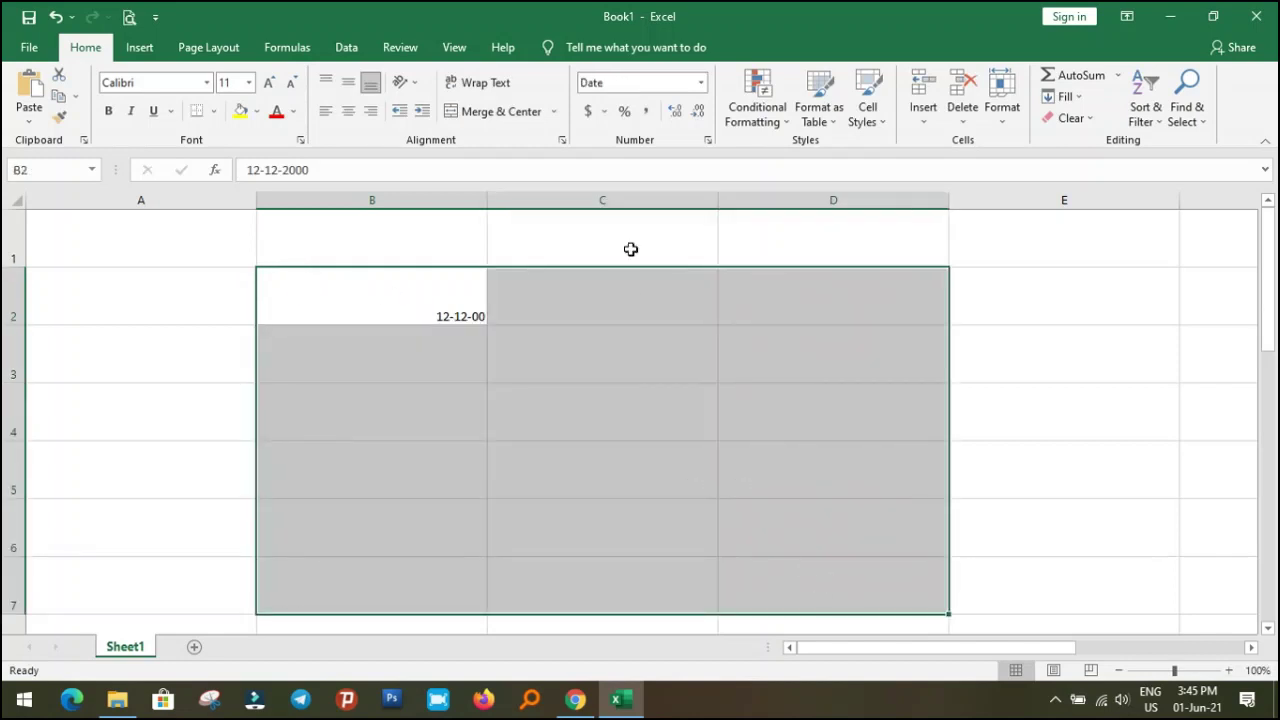
- Increase the selected cells' font size to 36
{"action": "left_click", "coordinate": [266, 83]}
{"action": "left_click", "coordinate": [266, 83]}
{"action": "left_click", "coordinate": [266, 83]}
{"action": "left_click", "coordinate": [266, 83]}
{"action": "left_click", "coordinate": [266, 83]}
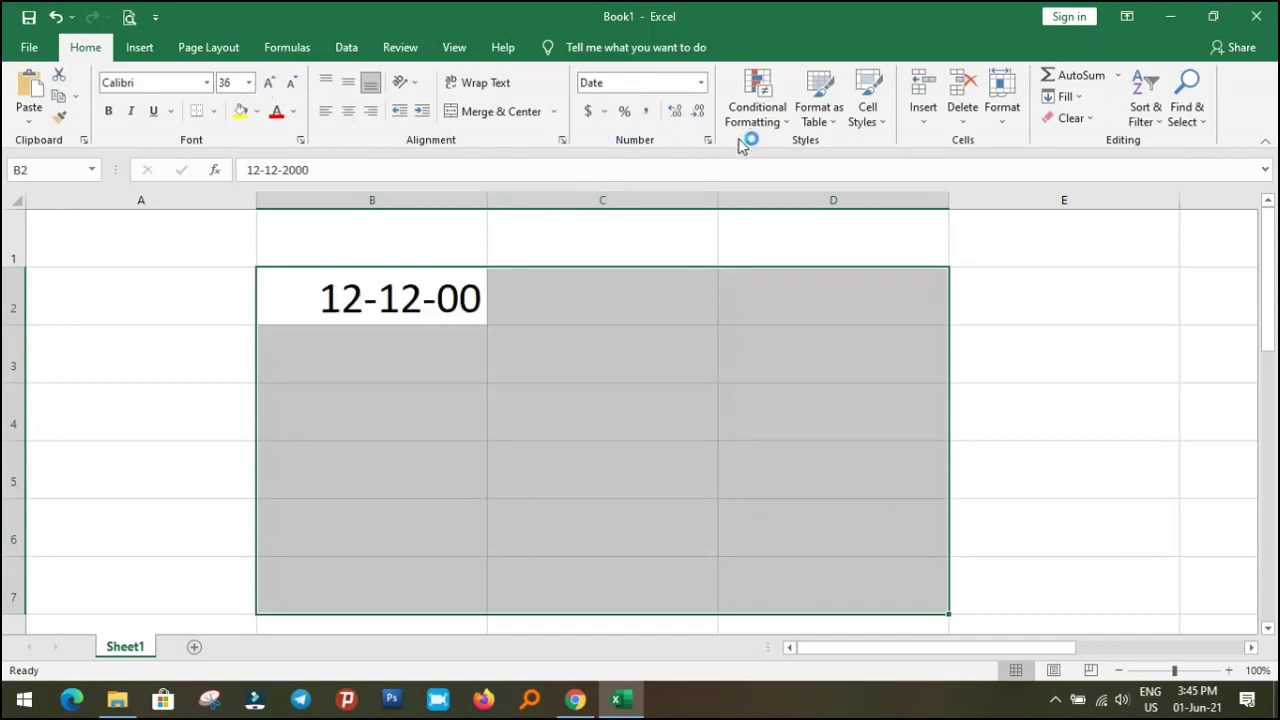
- Apply the 14-Mar-12 Date format so B2 shows 12-Dec-00
{"action": "left_click", "coordinate": [708, 140]}
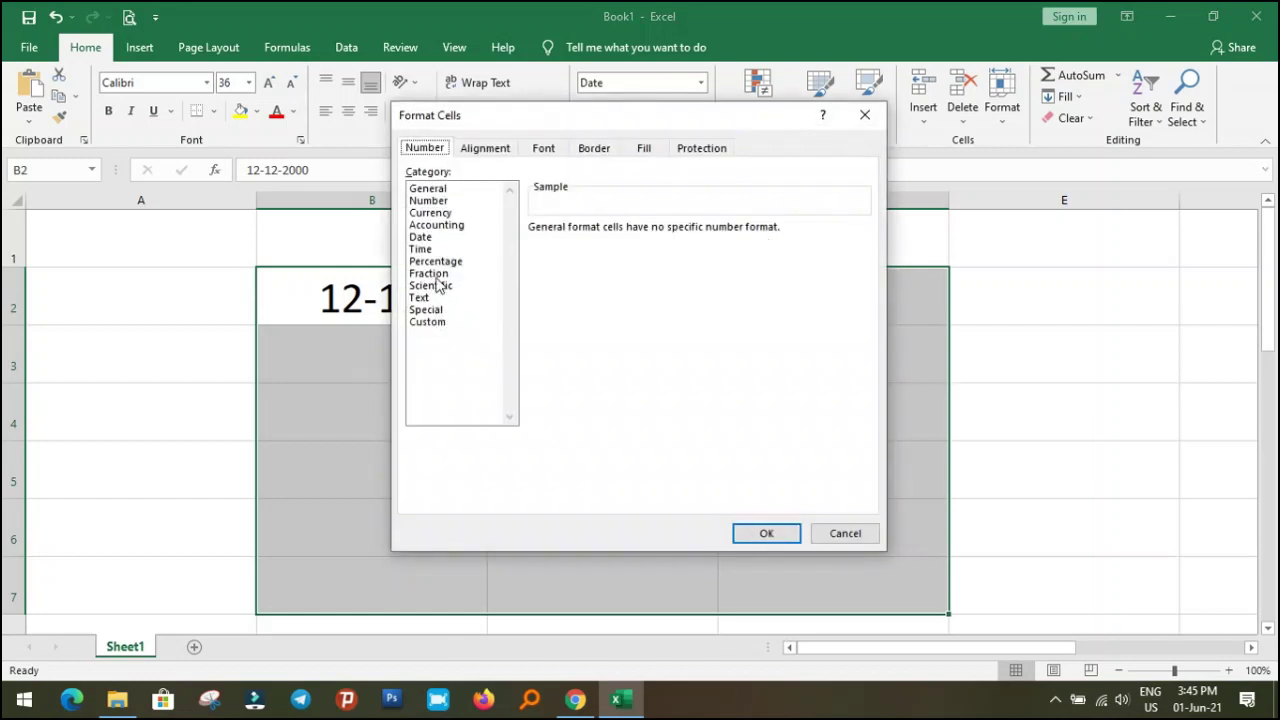
{"action": "left_click", "coordinate": [421, 237]}
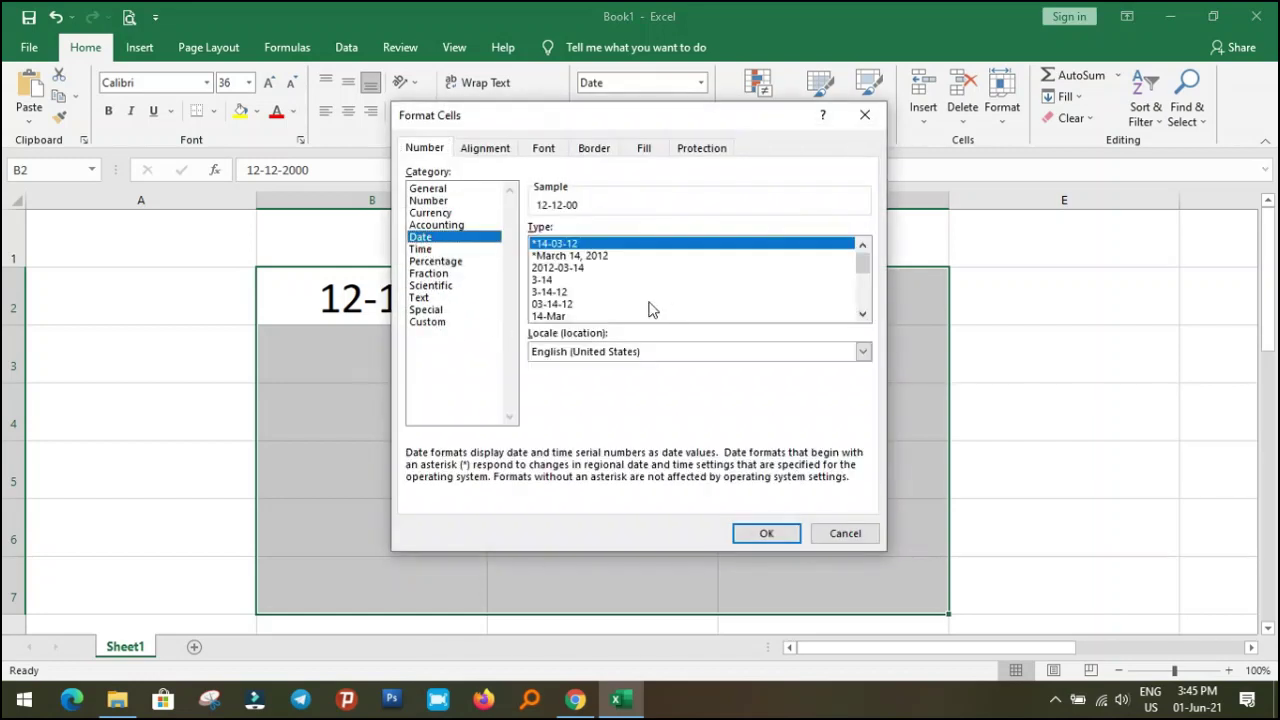
{"action": "left_click_drag", "start_coordinate": [867, 263], "coordinate": [867, 274]}
{"action": "left_click", "coordinate": [572, 292]}
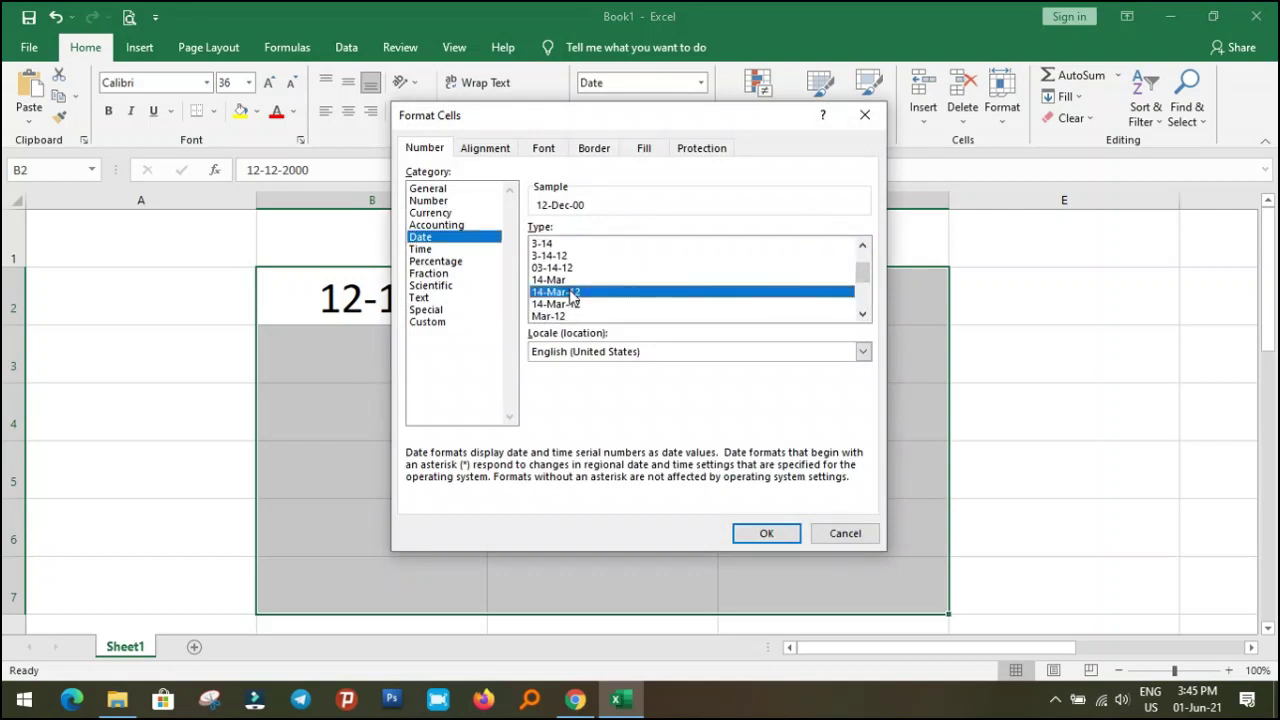
{"action": "left_click", "coordinate": [766, 531]}
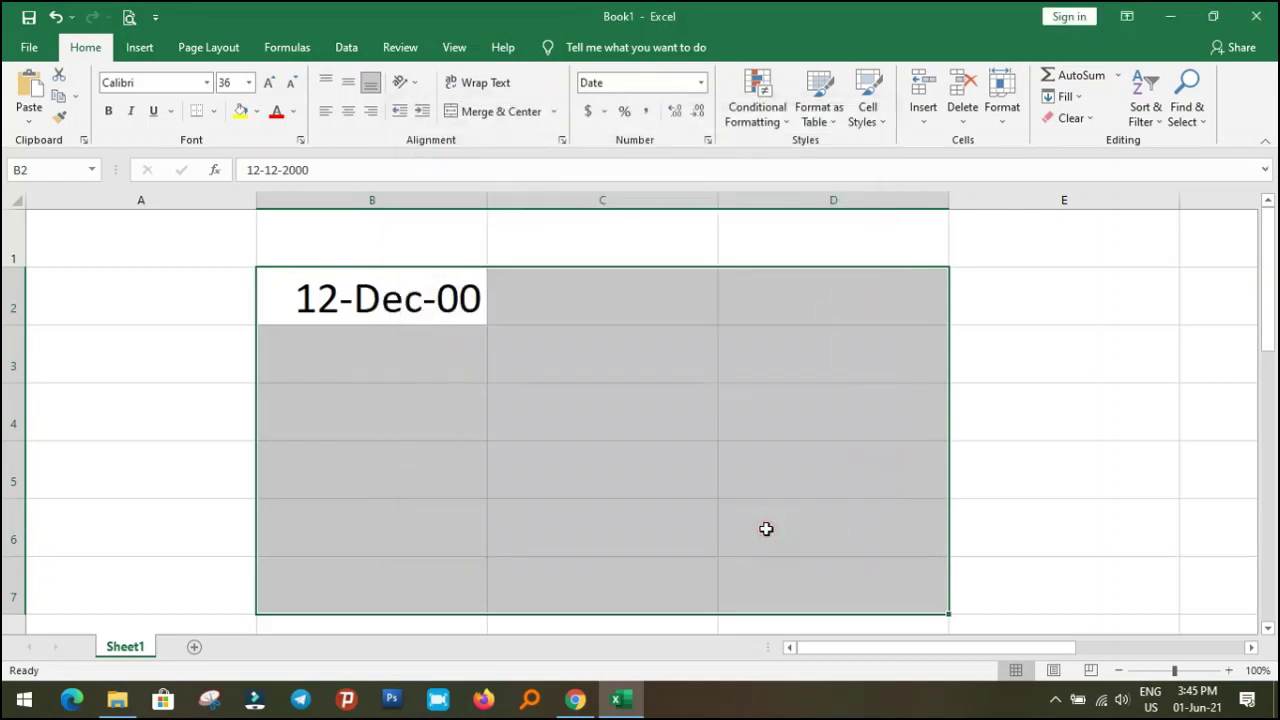
{"action": "left_click", "coordinate": [388, 300]}
- Re-confirm the B2 date and widen all columns so 12-Dec-00 fits at size 36
{"action": "double_click", "coordinate": [390, 303]}
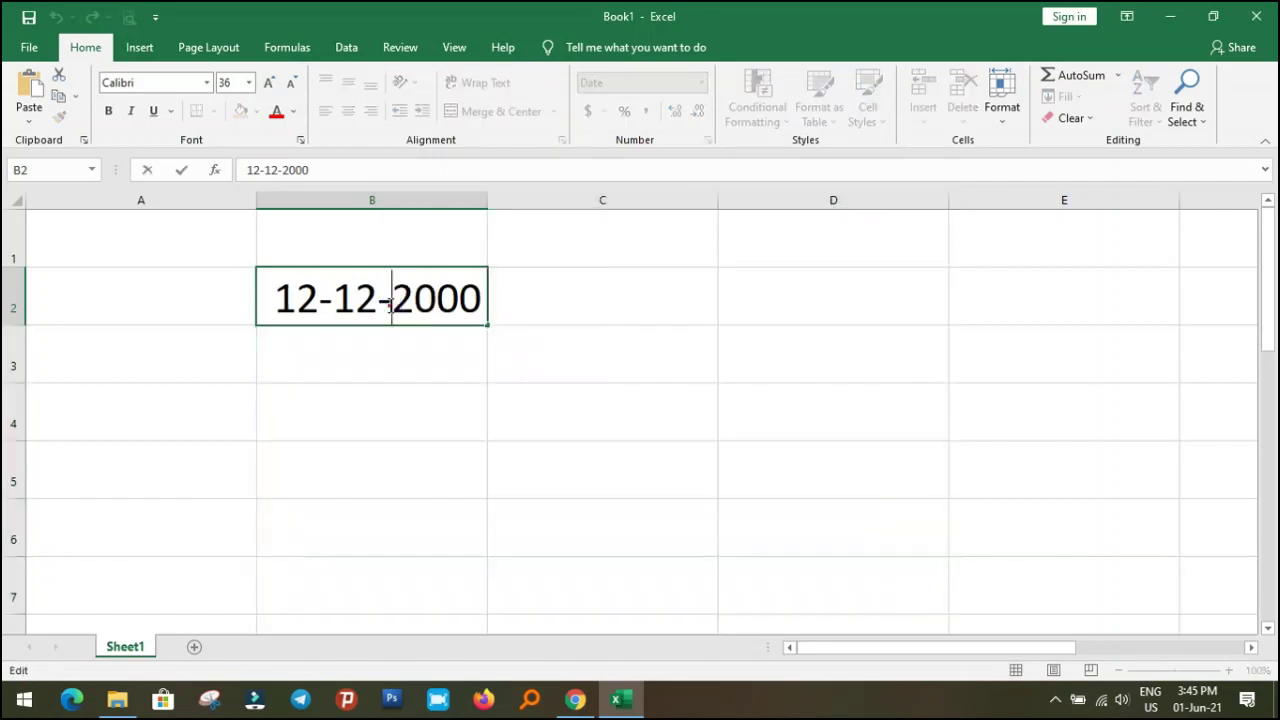
{"action": "key", "text": "Return"}
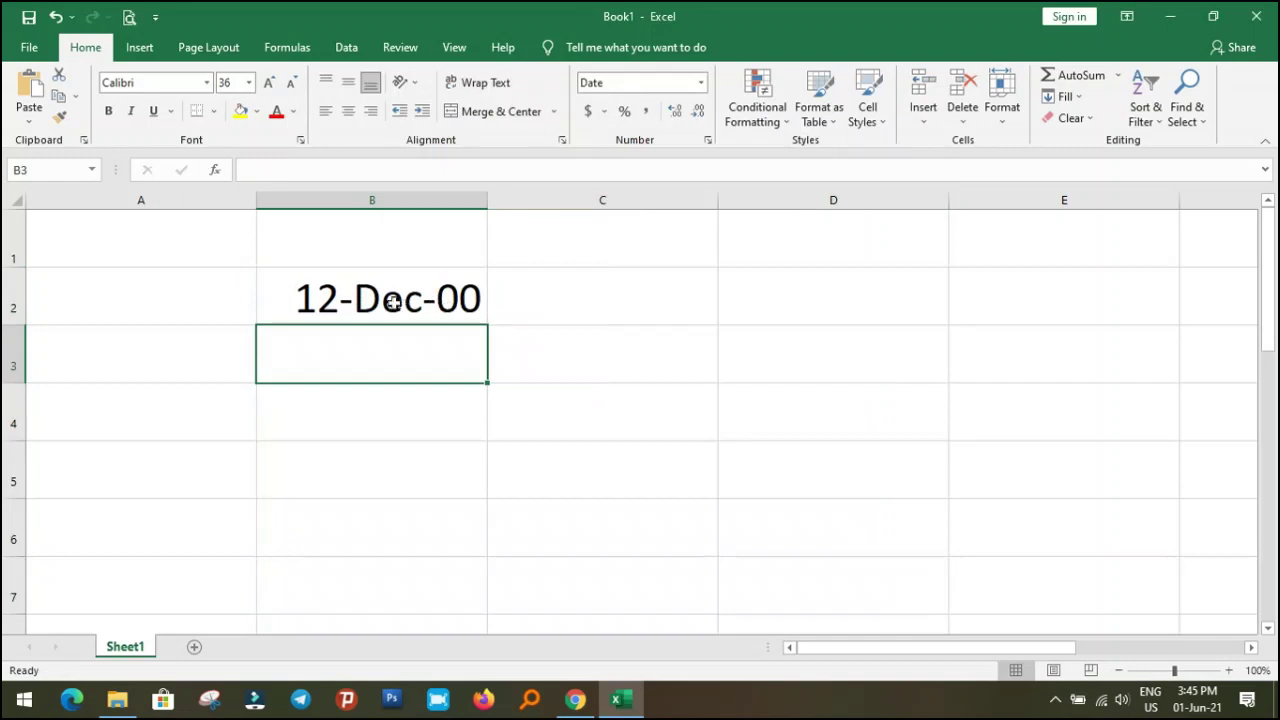
{"action": "left_click", "coordinate": [13, 201]}
{"action": "left_click_drag", "start_coordinate": [488, 198], "coordinate": [512, 198]}
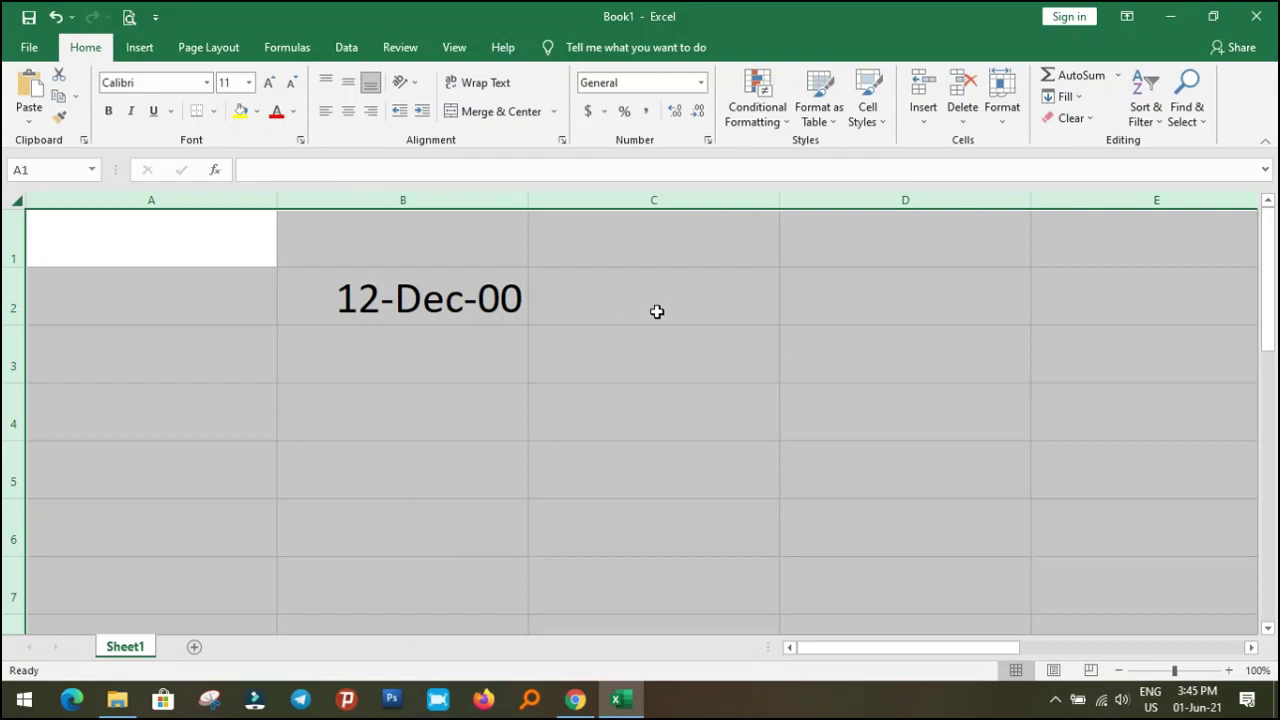
{"action": "left_click", "coordinate": [562, 338]}
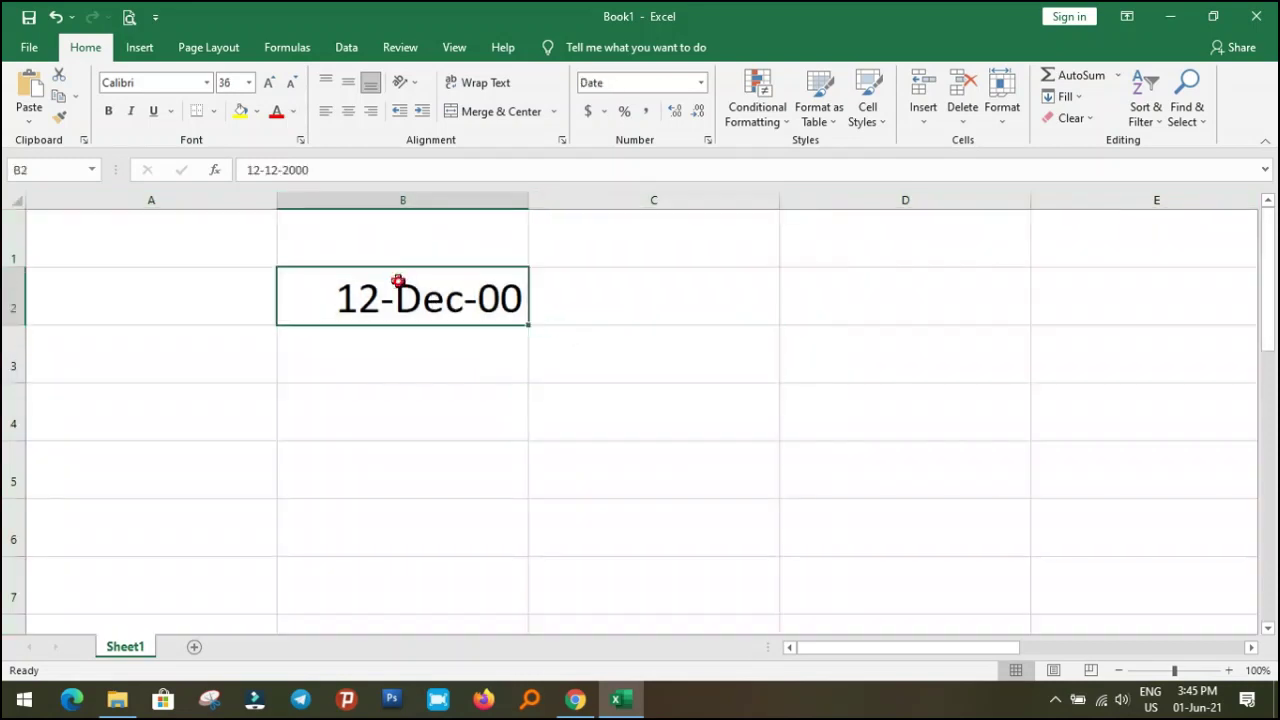
- Apply the AKbalthom HighSchool font to B2:B5 so the date reads 12-DEC-00
{"action": "left_click_drag", "start_coordinate": [400, 285], "coordinate": [451, 484]}
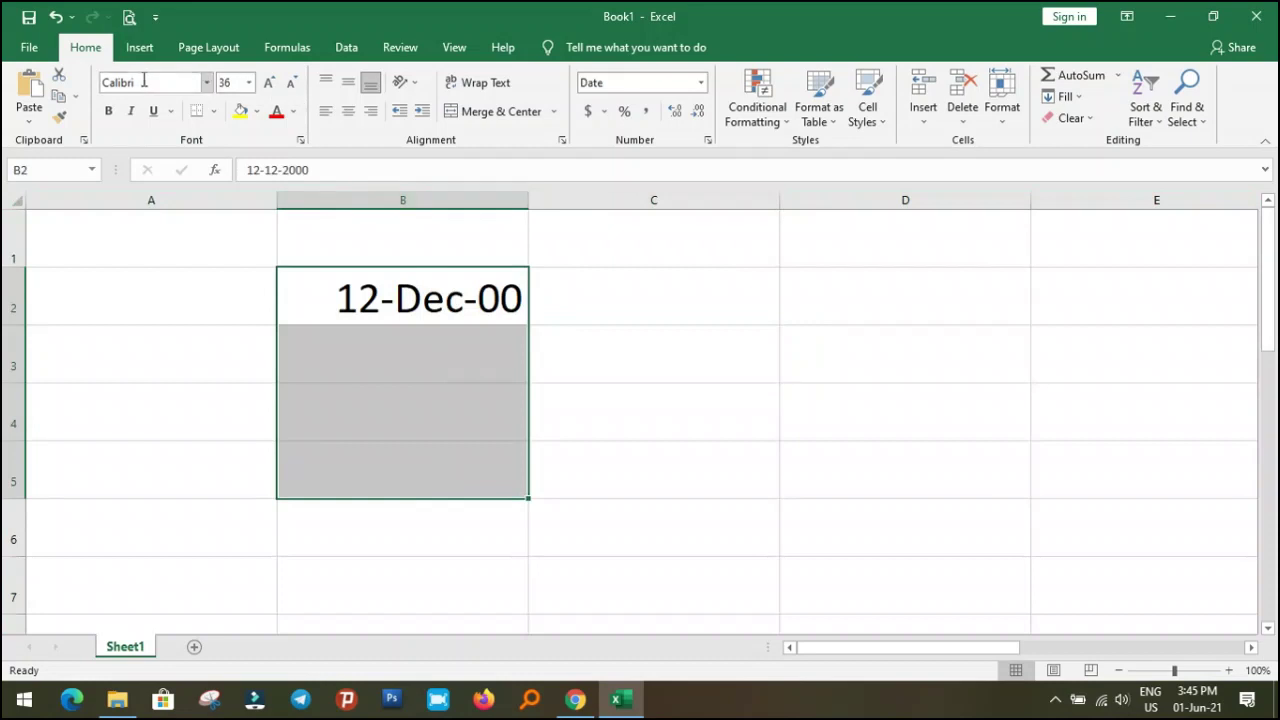
{"action": "left_click", "coordinate": [206, 83]}
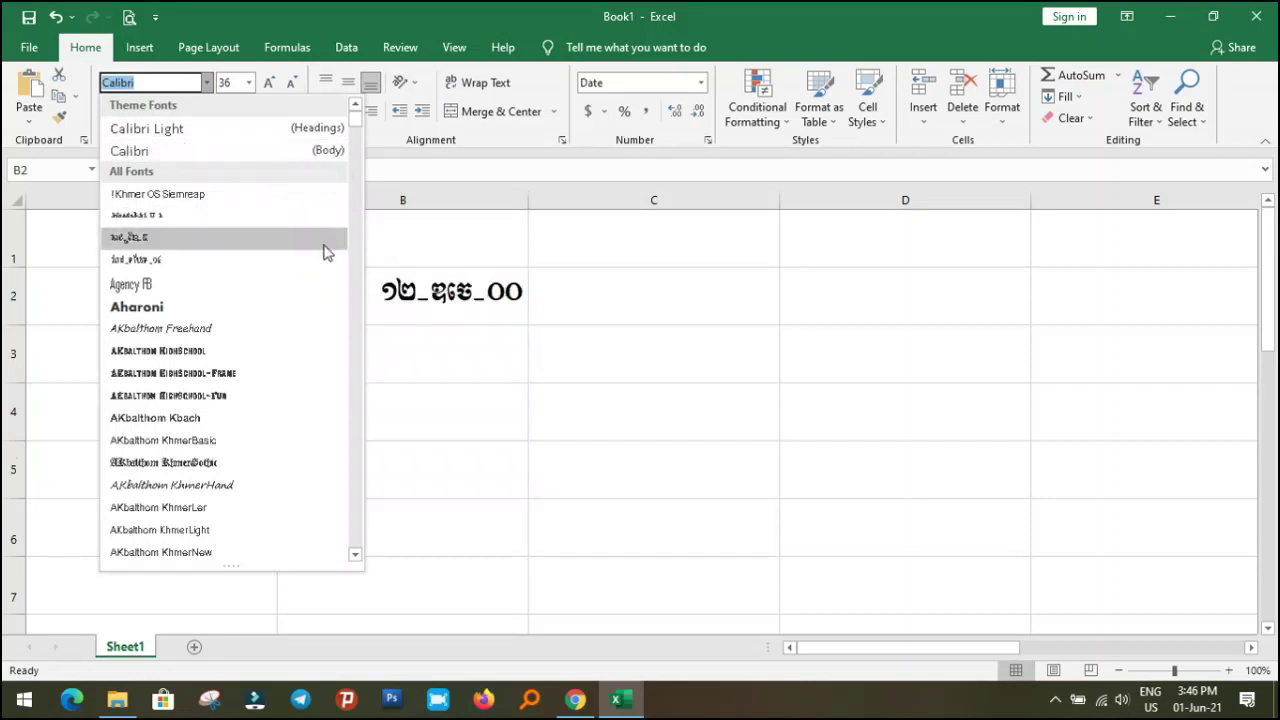
{"action": "left_click", "coordinate": [213, 350]}
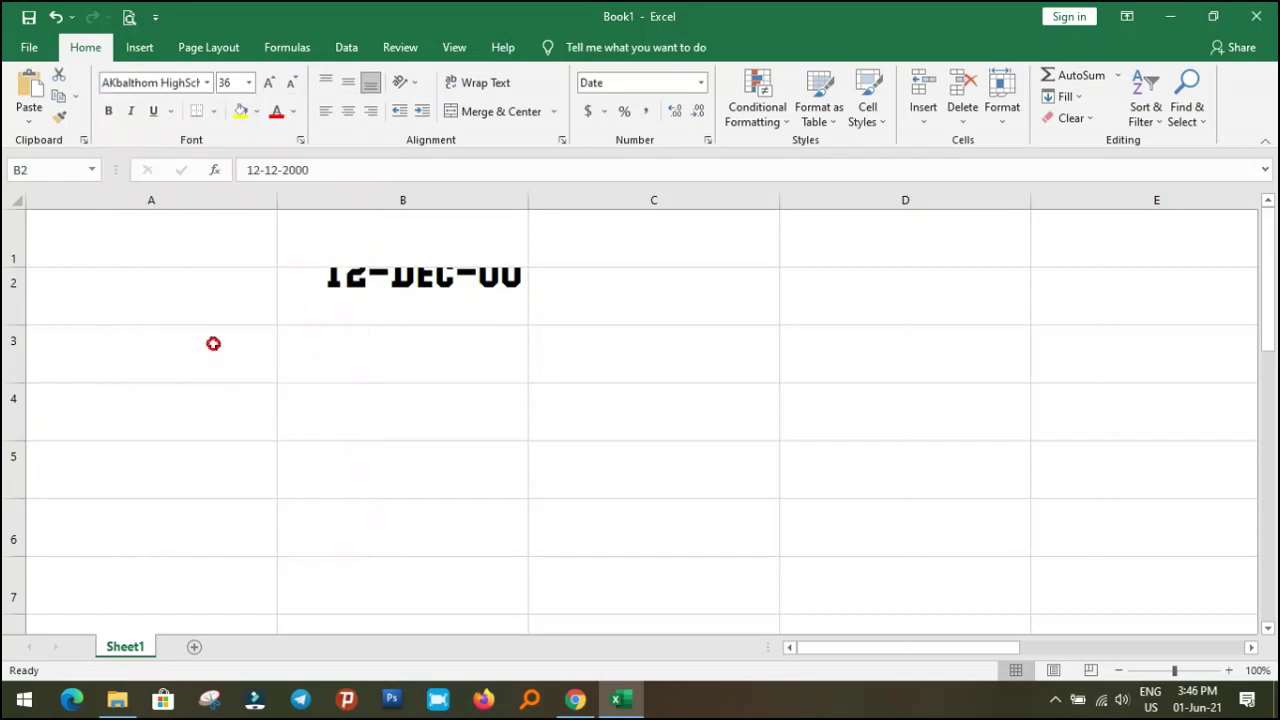
{"action": "left_click", "coordinate": [17, 200]}
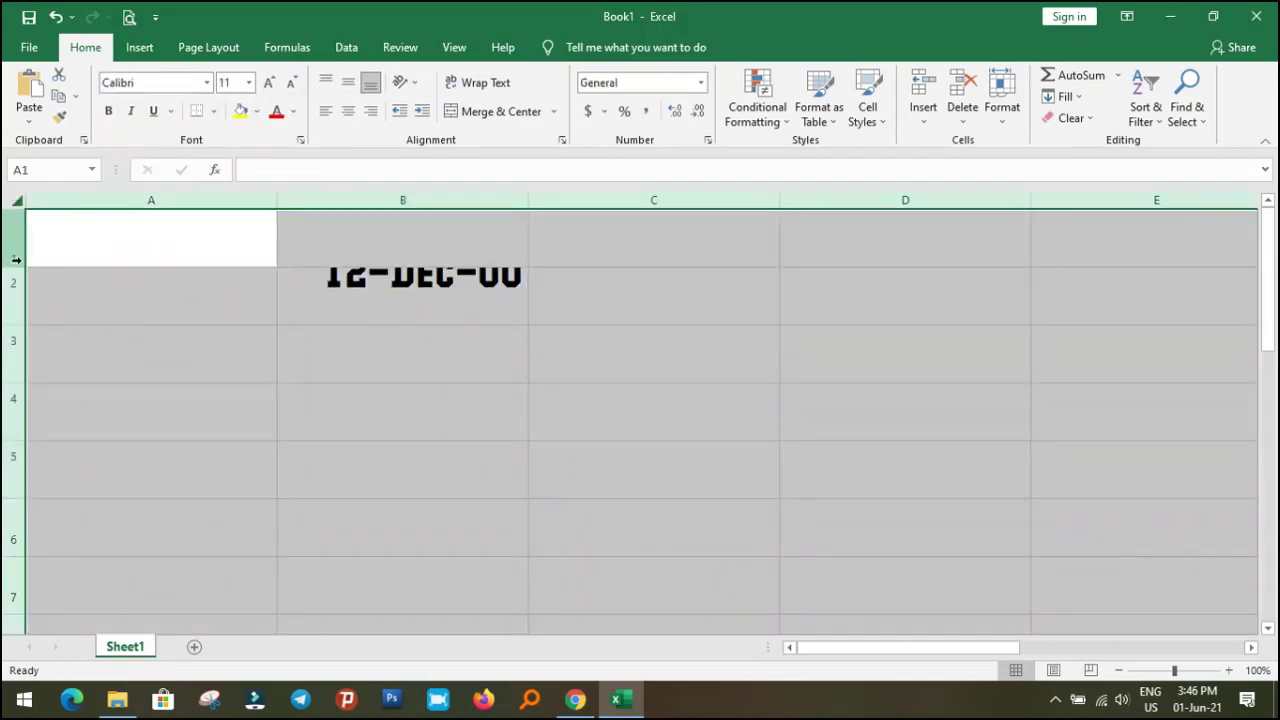
- Make all rows taller and center the dates vertically and horizontally
{"action": "left_click_drag", "start_coordinate": [16, 259], "coordinate": [43, 283]}
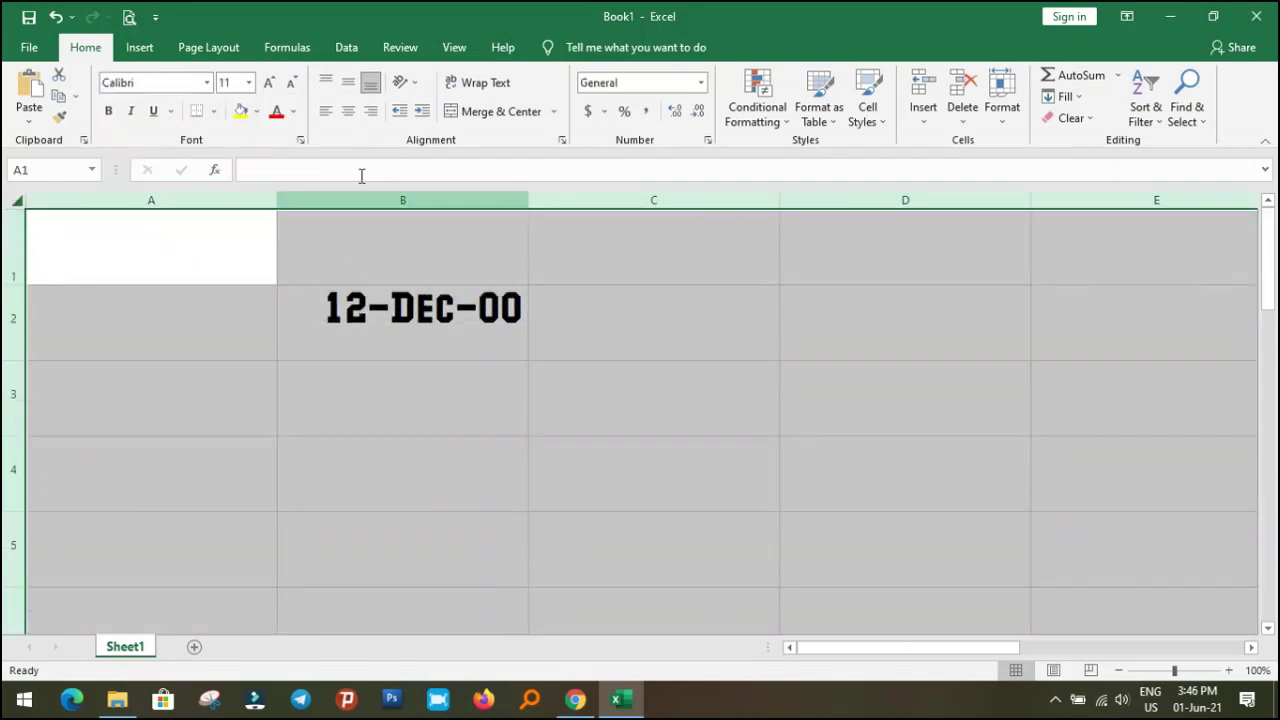
{"action": "left_click", "coordinate": [348, 82]}
{"action": "left_click", "coordinate": [348, 111]}
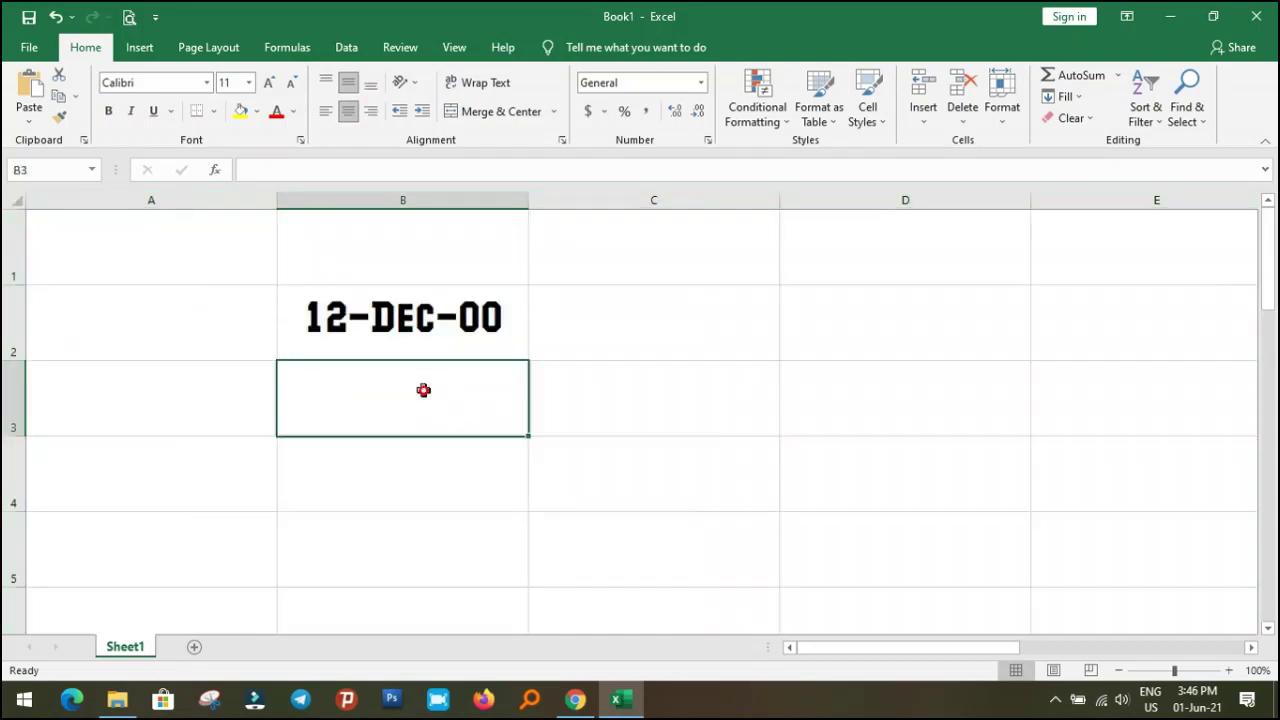
- Enter 2-5-0 in B3 to get 2-May-00, and widen column B
{"action": "left_click", "coordinate": [423, 390]}
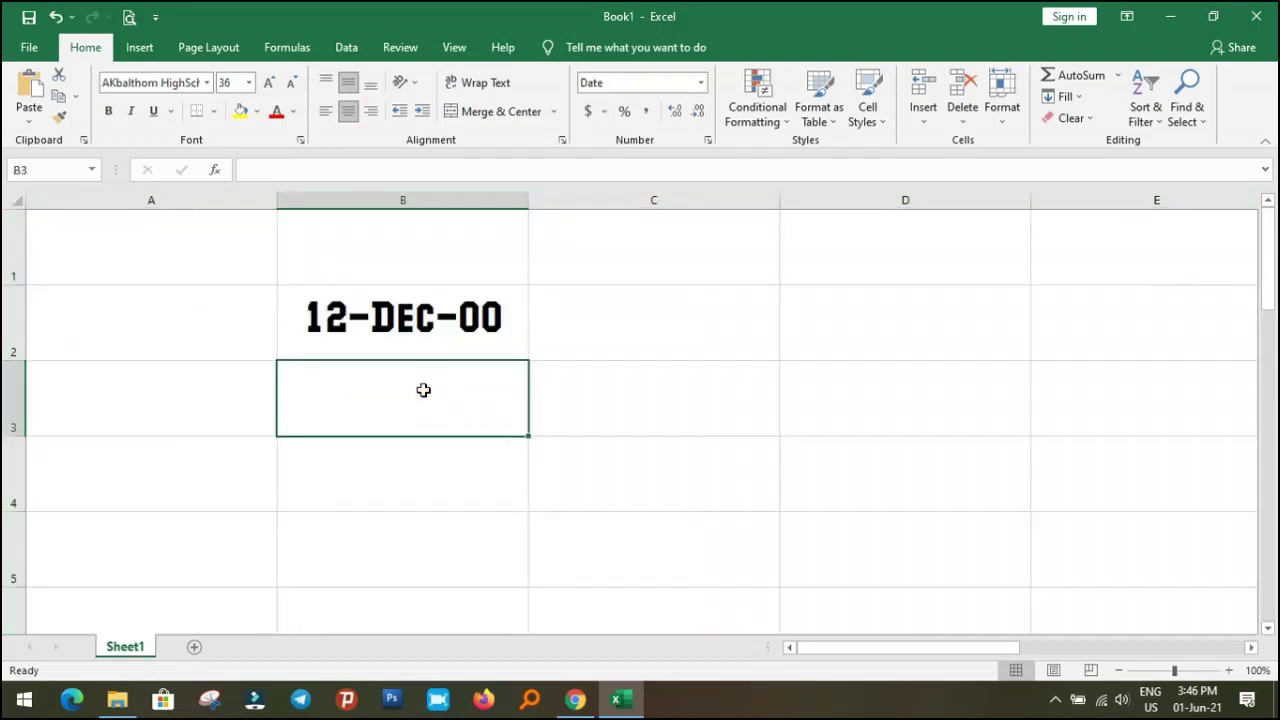
{"action": "type", "text": "2-"}
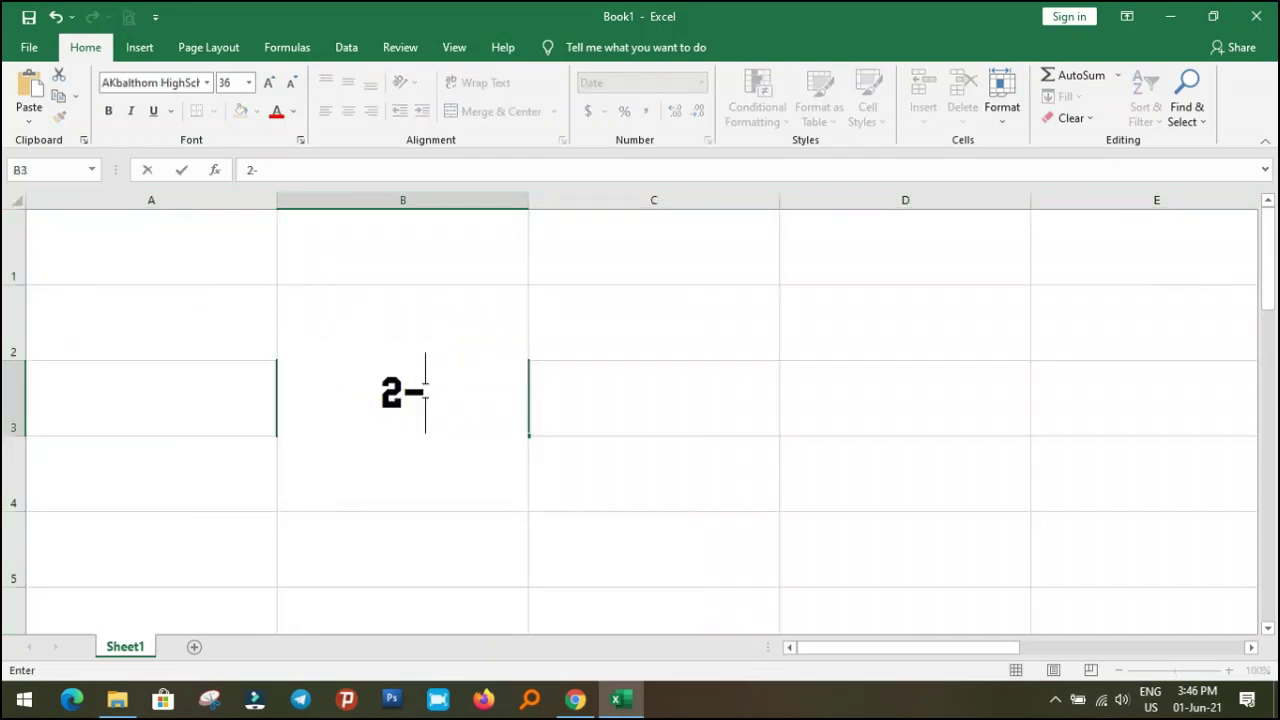
{"action": "type", "text": "5-"}
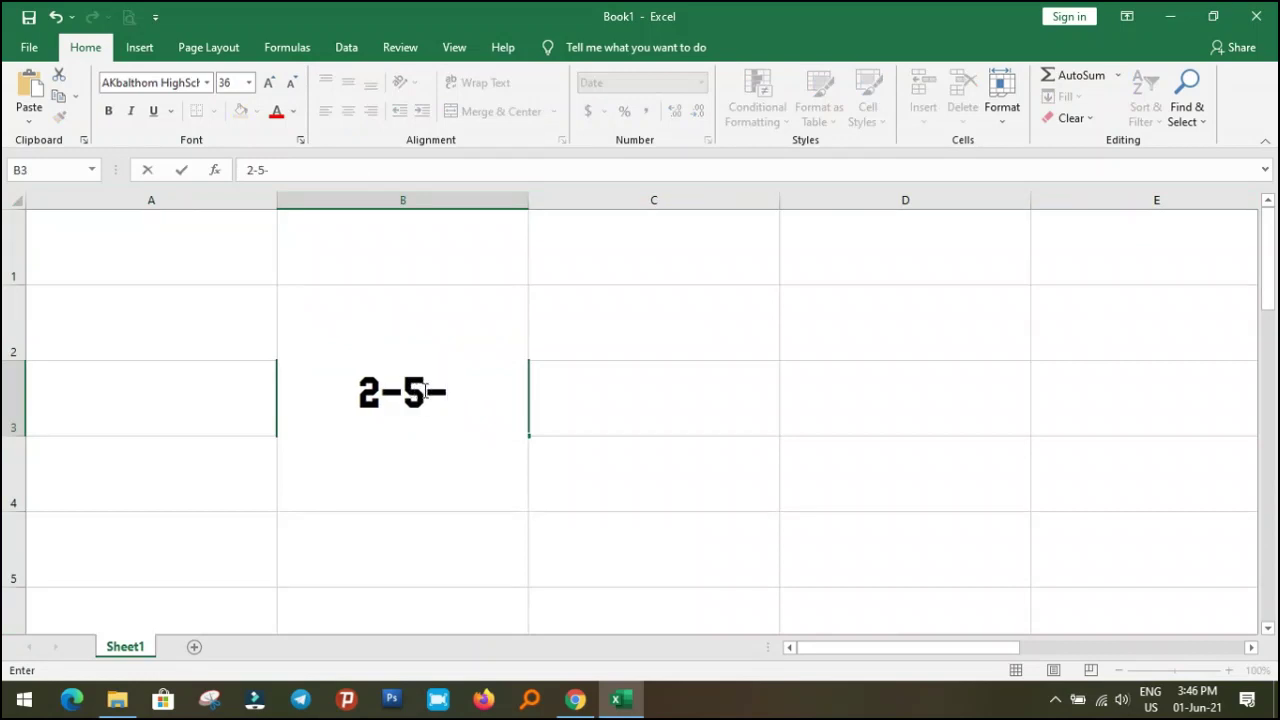
{"action": "type", "text": "0"}
{"action": "key", "text": "Return"}
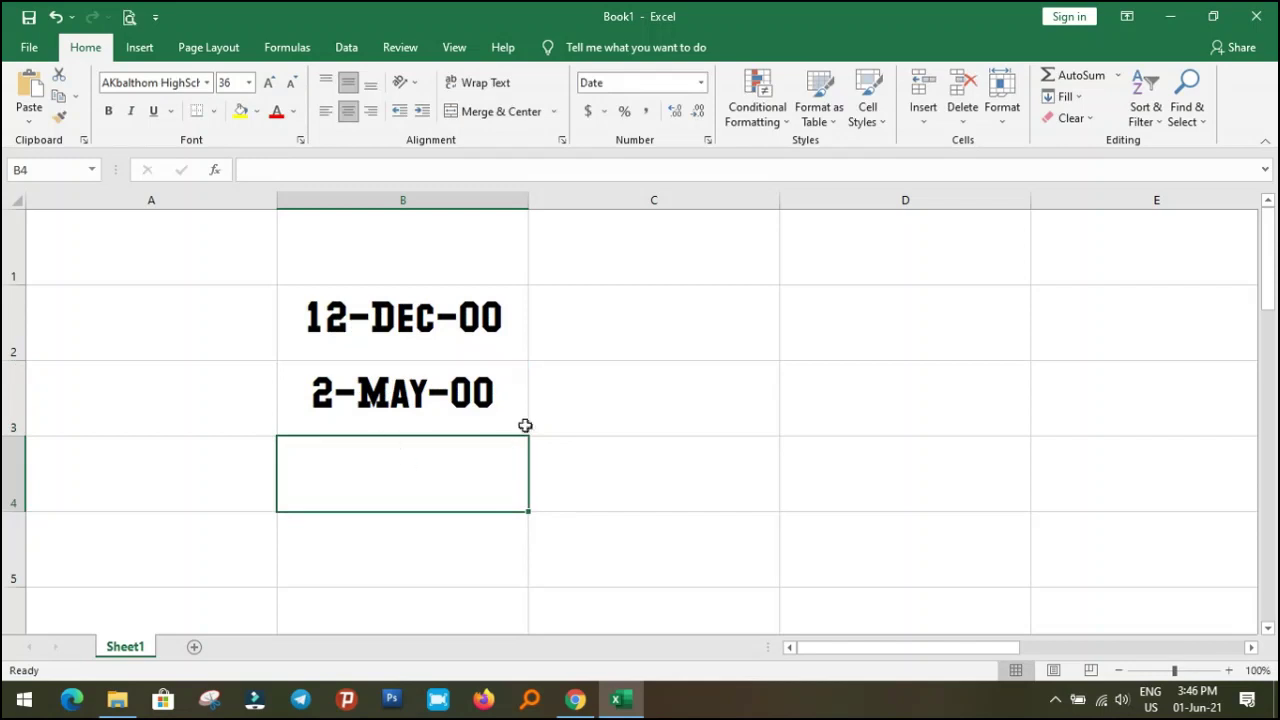
{"action": "left_click_drag", "start_coordinate": [528, 200], "coordinate": [567, 200]}
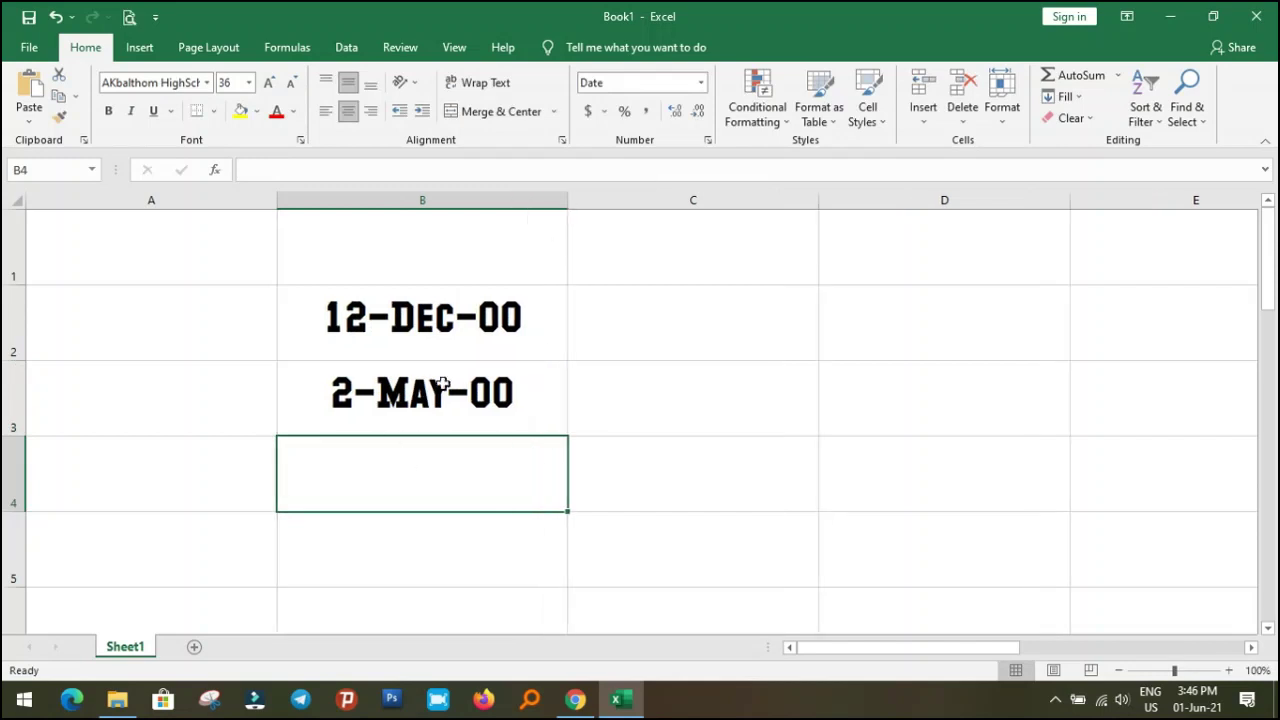
{"action": "left_click", "coordinate": [402, 383]}
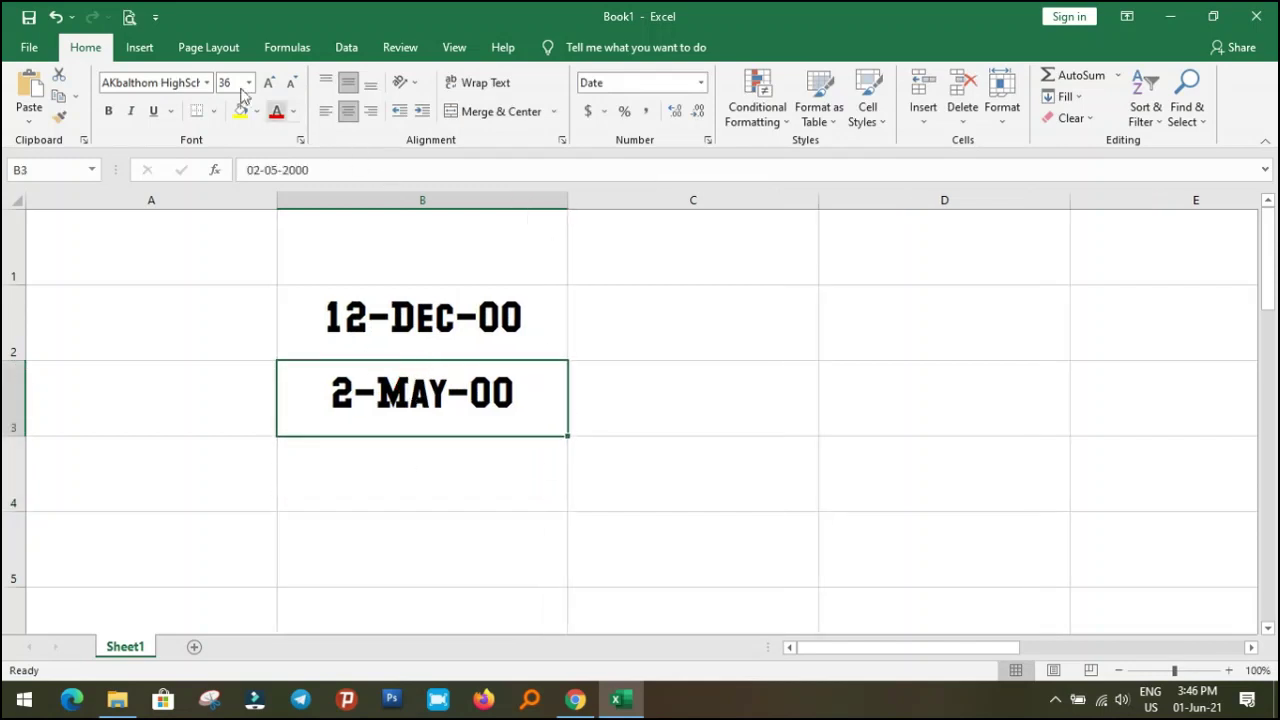
{"action": "left_click", "coordinate": [207, 82]}
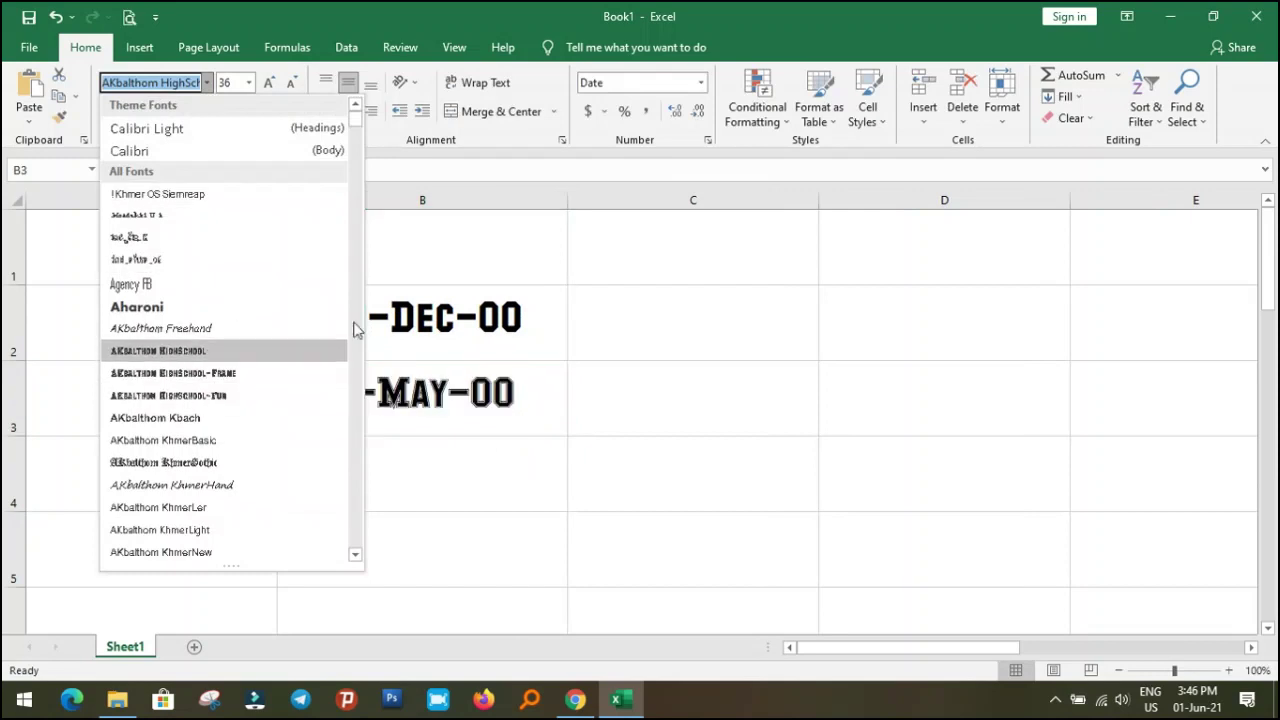
- Give B3's date the AKbalthom SuperHero font and widen column B further
{"action": "left_click_drag", "start_coordinate": [355, 128], "coordinate": [358, 147]}
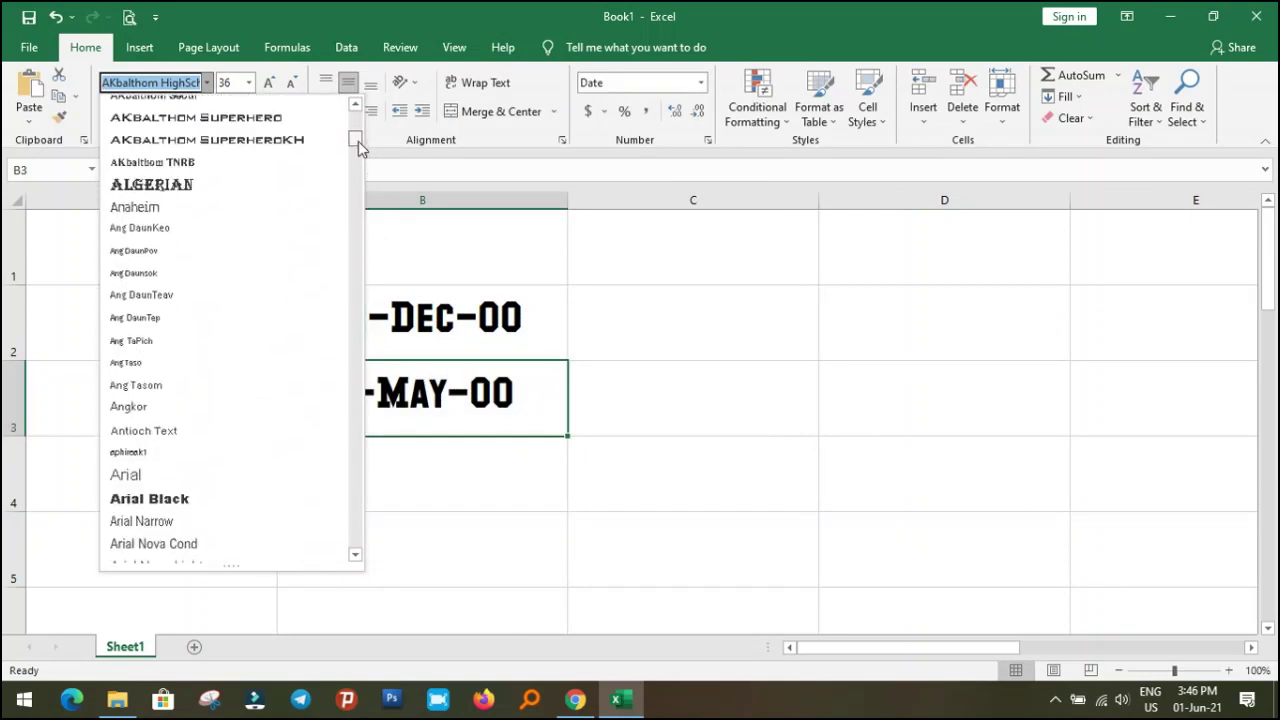
{"action": "left_click", "coordinate": [262, 122]}
{"action": "left_click_drag", "start_coordinate": [567, 200], "coordinate": [643, 218]}
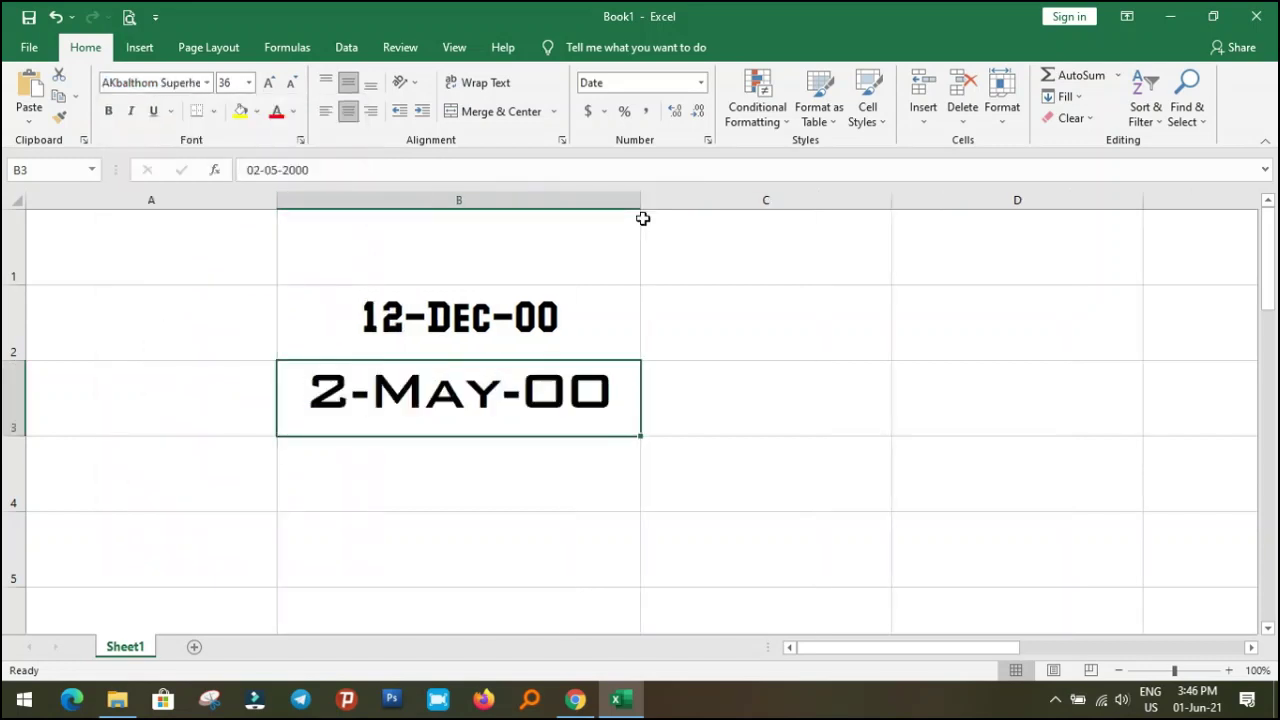
{"action": "left_click", "coordinate": [469, 474]}
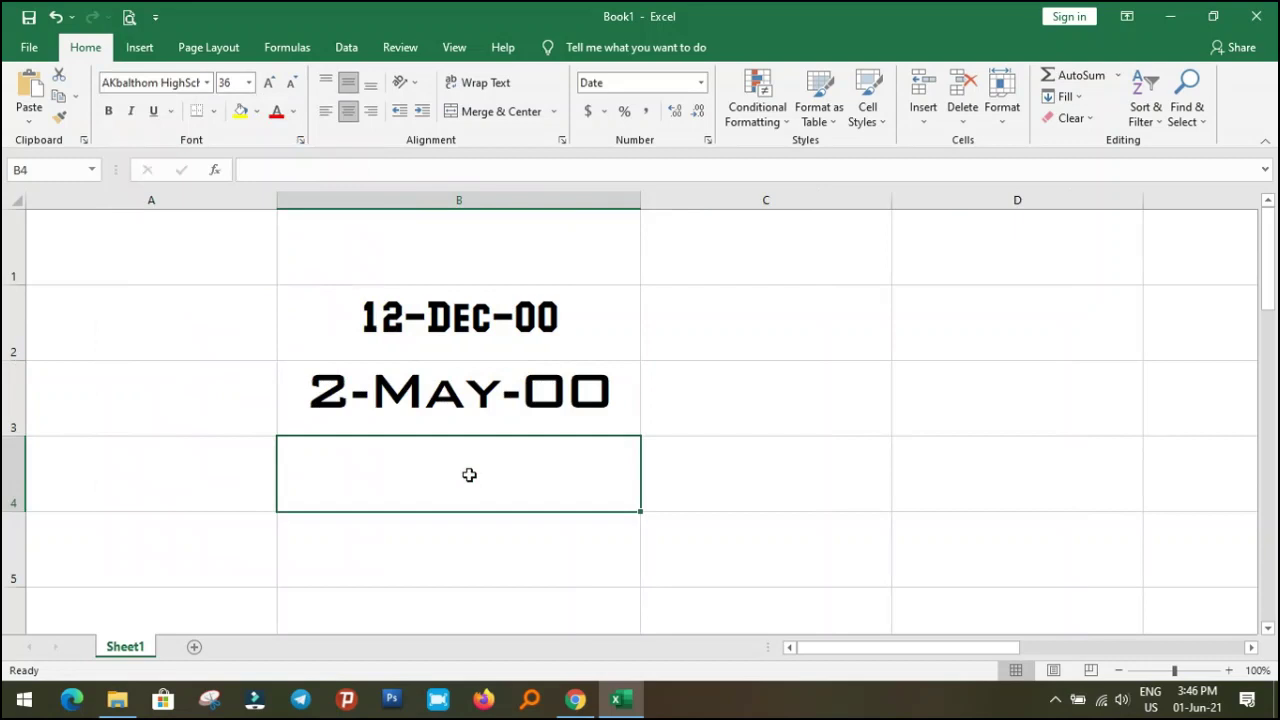
- Enter 5-5-81 in B4, fixing the mistyped year, so it shows 5-May-81
{"action": "type", "text": "5-5-191"}
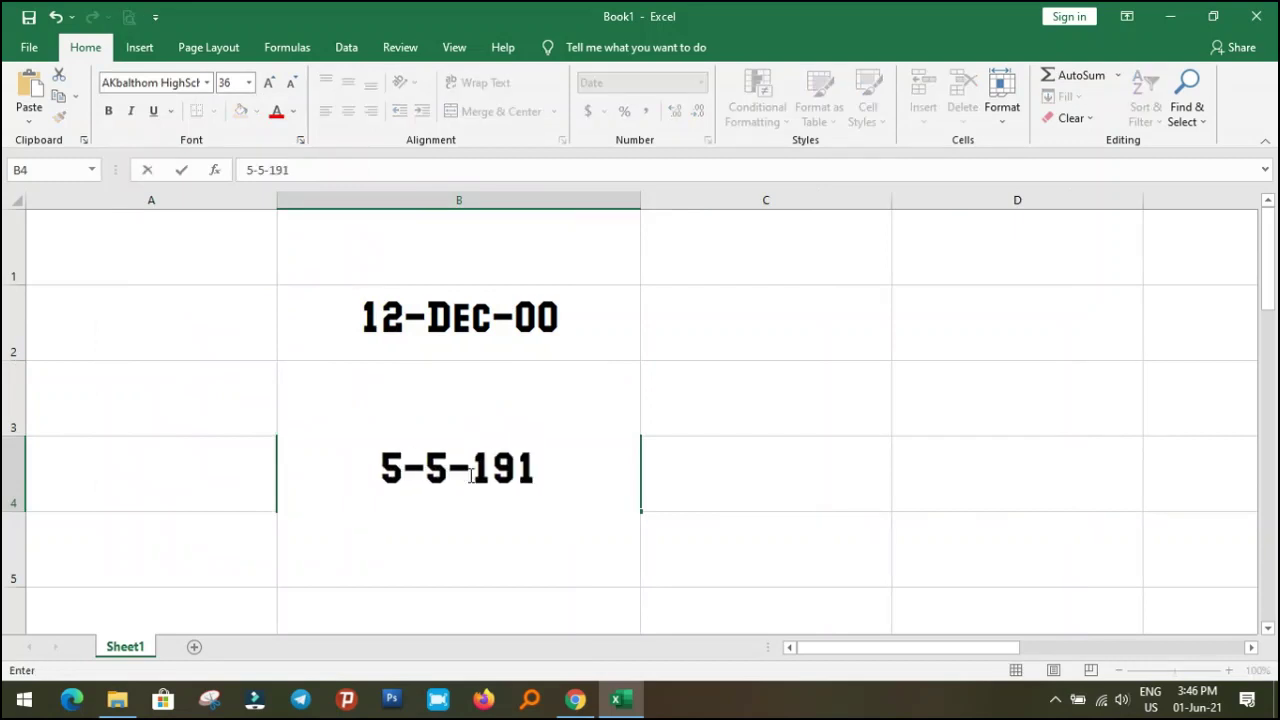
{"action": "key", "text": "BackSpace"}
{"action": "key", "text": "BackSpace"}
{"action": "key", "text": "BackSpace"}
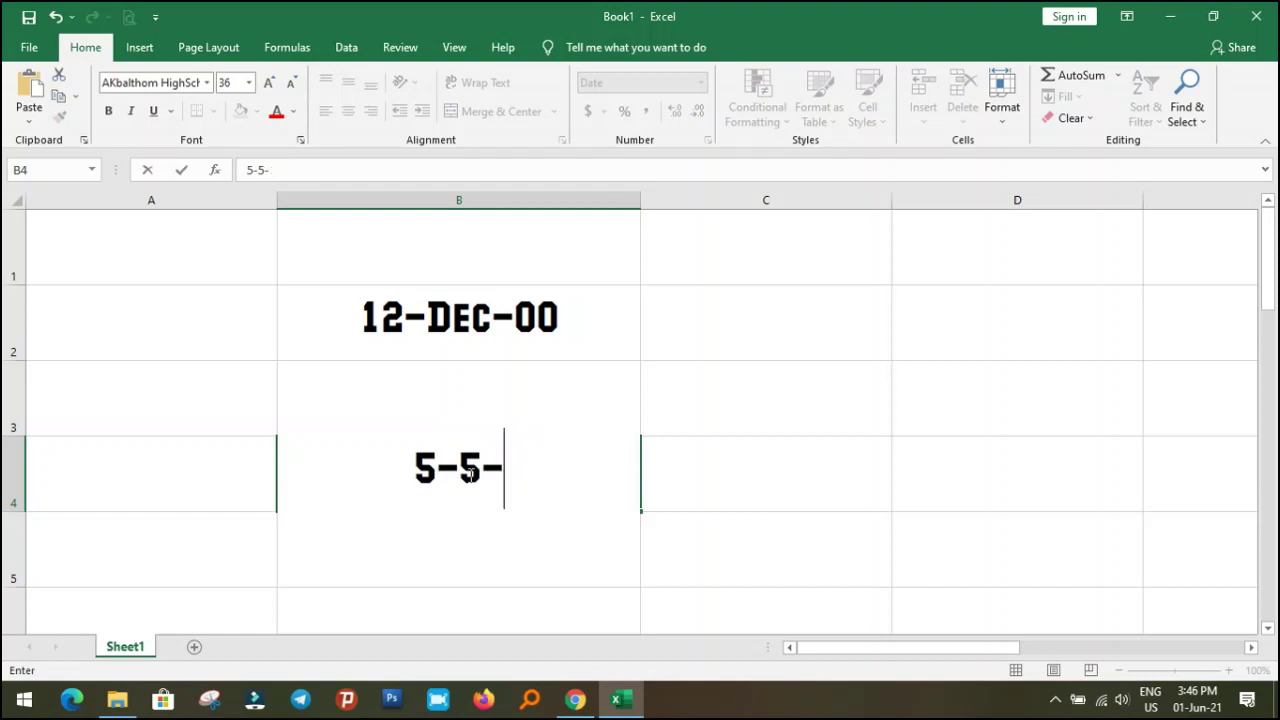
{"action": "type", "text": "81"}
{"action": "key", "text": "Return"}
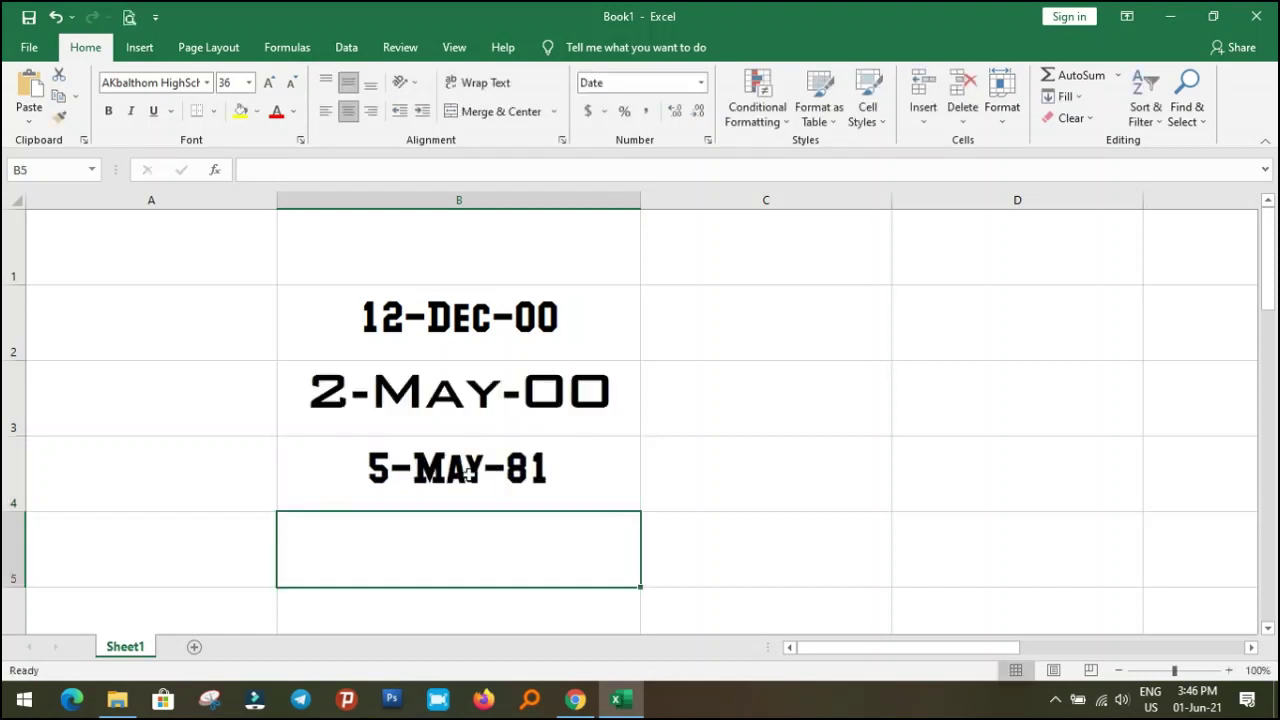
{"action": "left_click", "coordinate": [445, 474]}
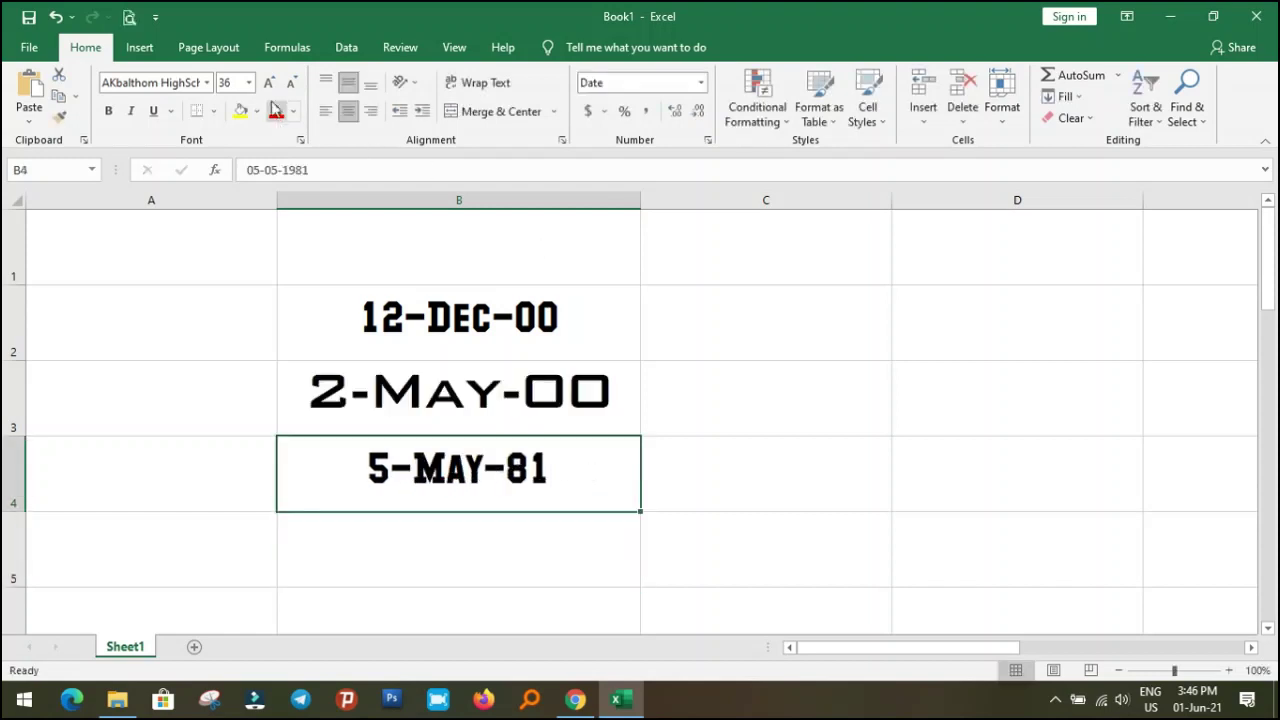
{"action": "left_click", "coordinate": [207, 82]}
- Set B4's date to Engravers MT, widen column B, and select the three dates B2:B4
{"action": "left_click_drag", "start_coordinate": [357, 120], "coordinate": [378, 198]}
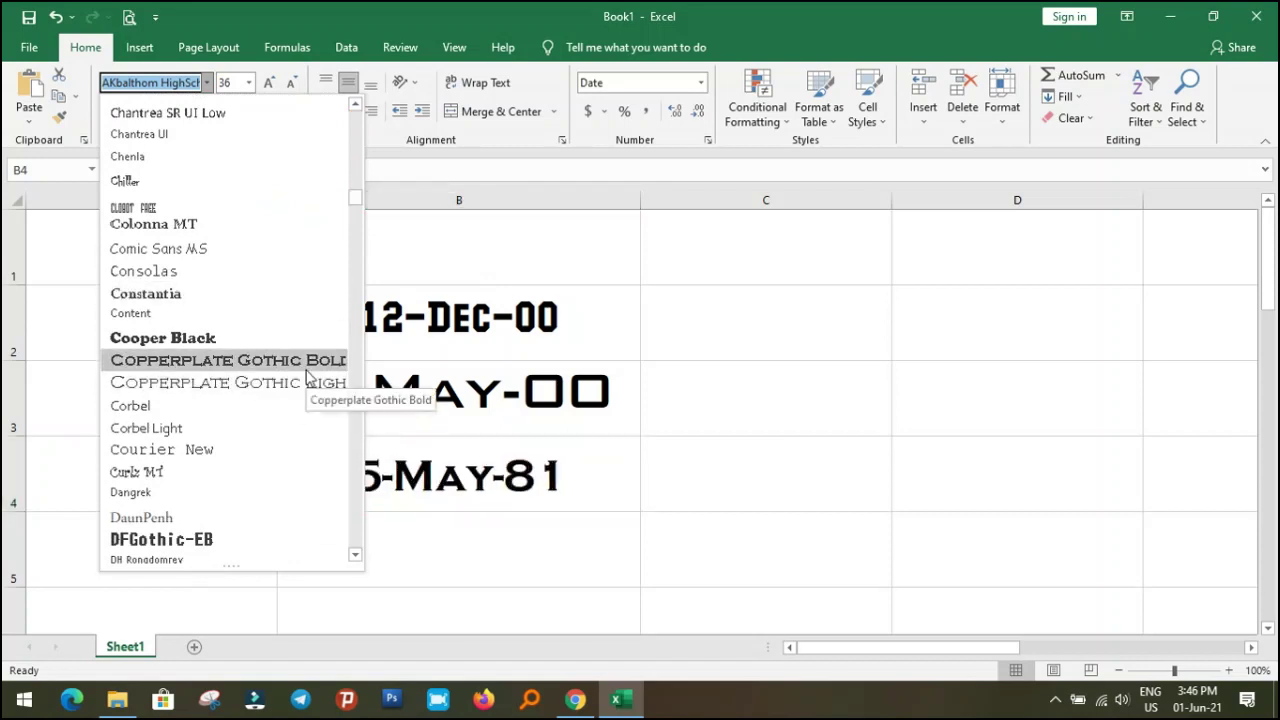
{"action": "scroll", "coordinate": [266, 474], "scroll_direction": "down", "scroll_amount": 5}
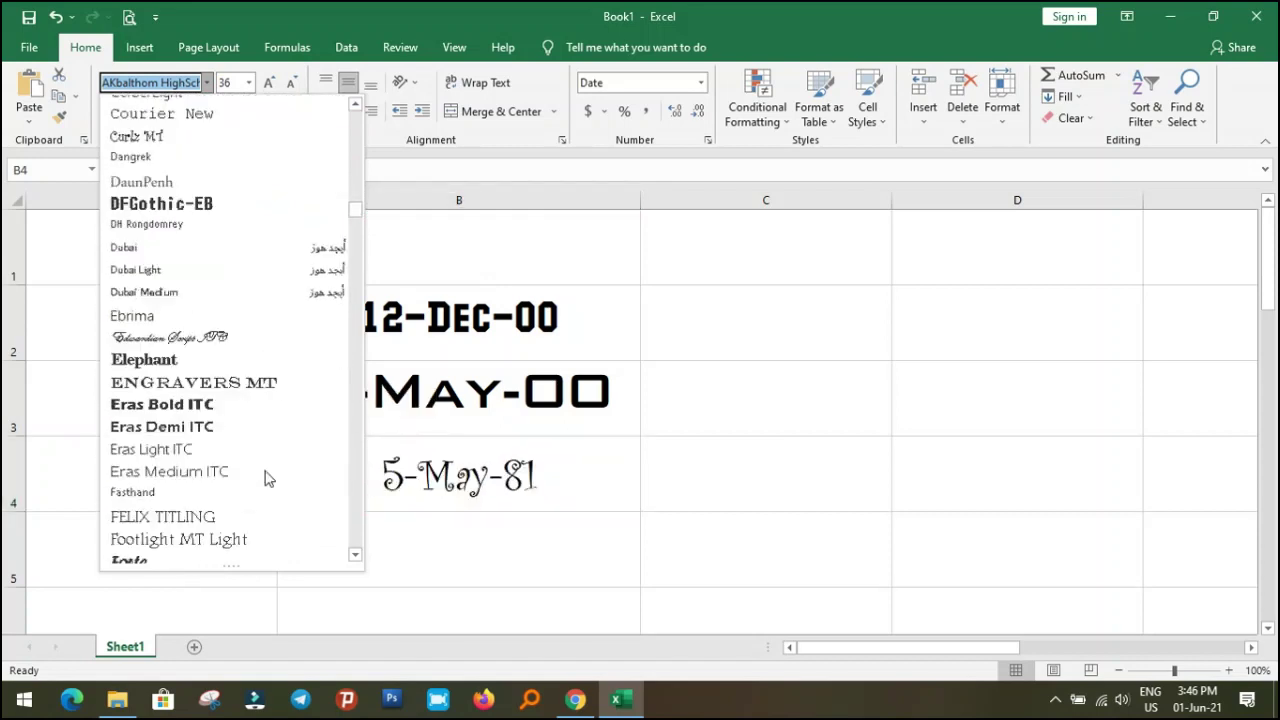
{"action": "left_click", "coordinate": [318, 390]}
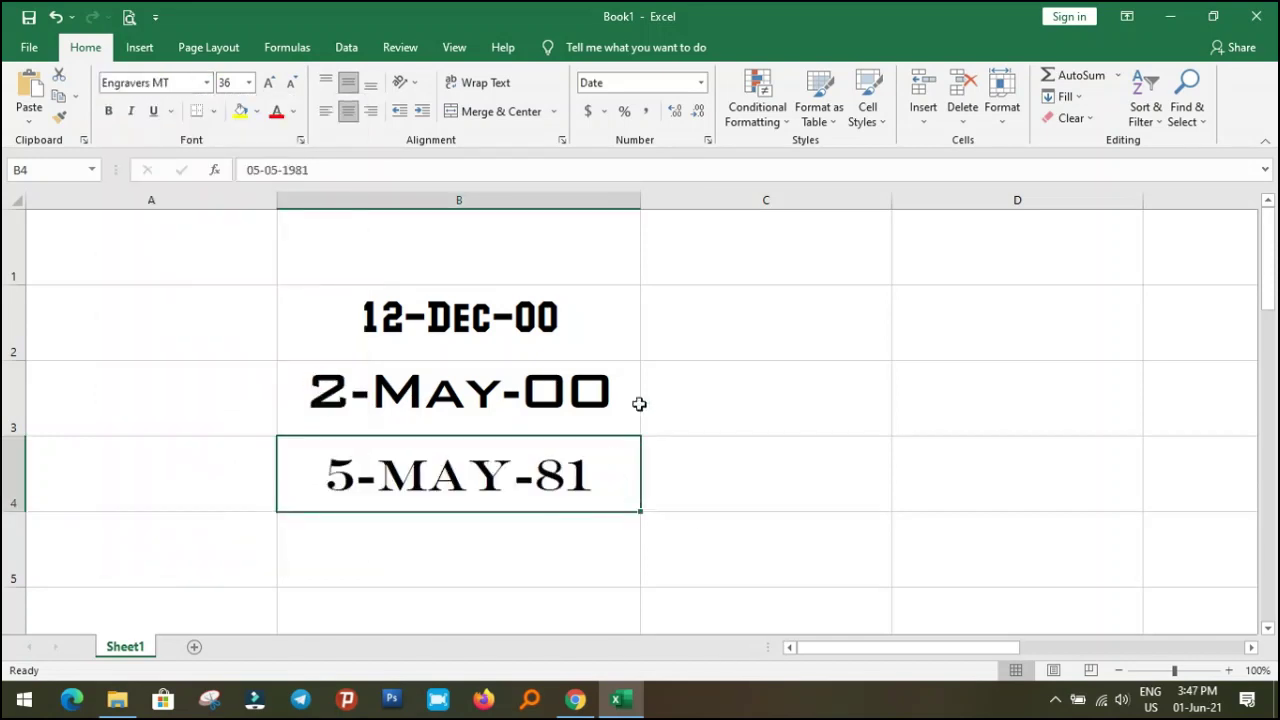
{"action": "left_click_drag", "start_coordinate": [641, 200], "coordinate": [817, 226]}
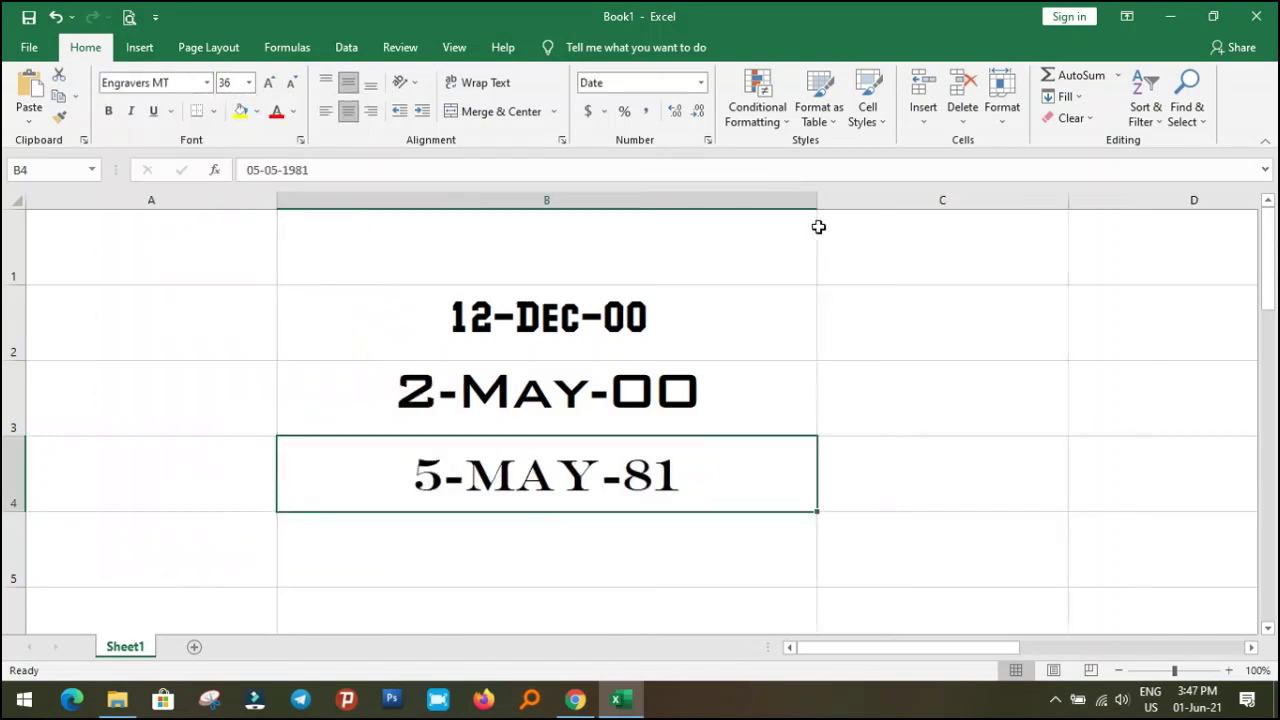
{"action": "mouse_move", "coordinate": [490, 300]}
{"action": "left_mouse_down"}
{"action": "mouse_move", "coordinate": [631, 445]}
{"action": "mouse_move", "coordinate": [651, 488]}
{"action": "left_mouse_up"}
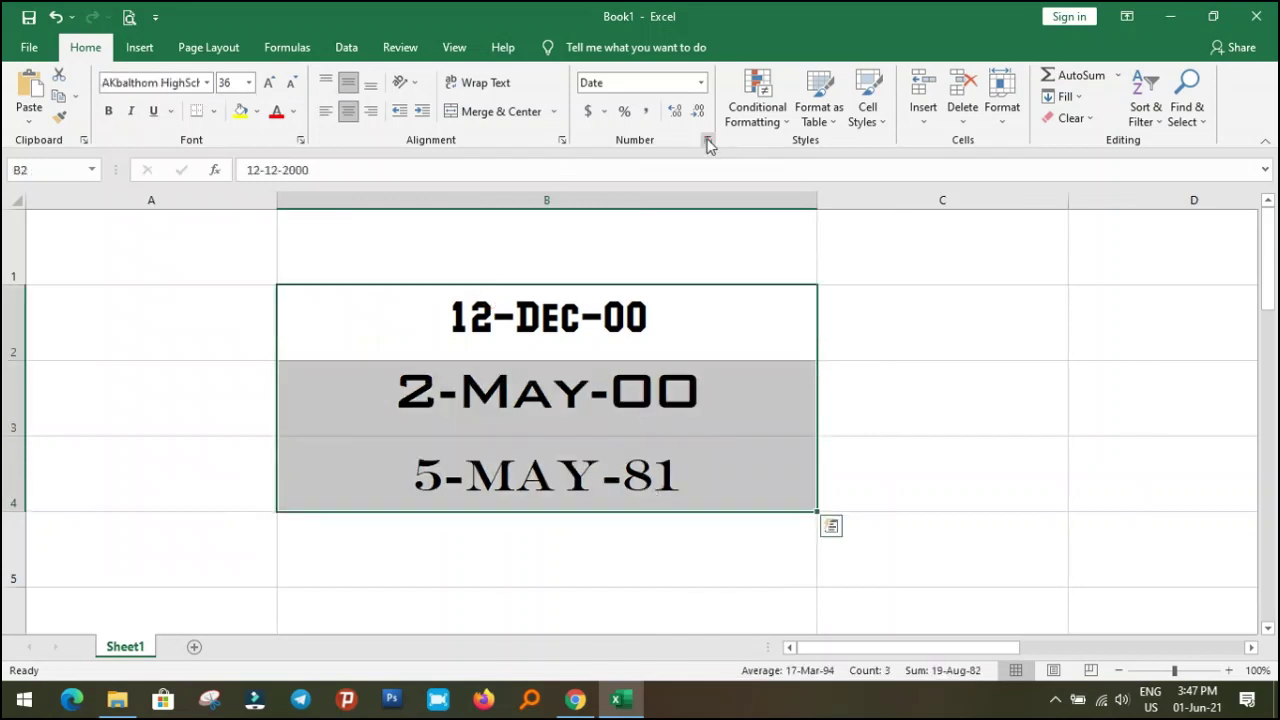
- Format the three dates with custom code dd/mmmm/yyyy (e.g. 12/December/2000) and widen column B to fit
{"action": "left_click", "coordinate": [708, 140]}
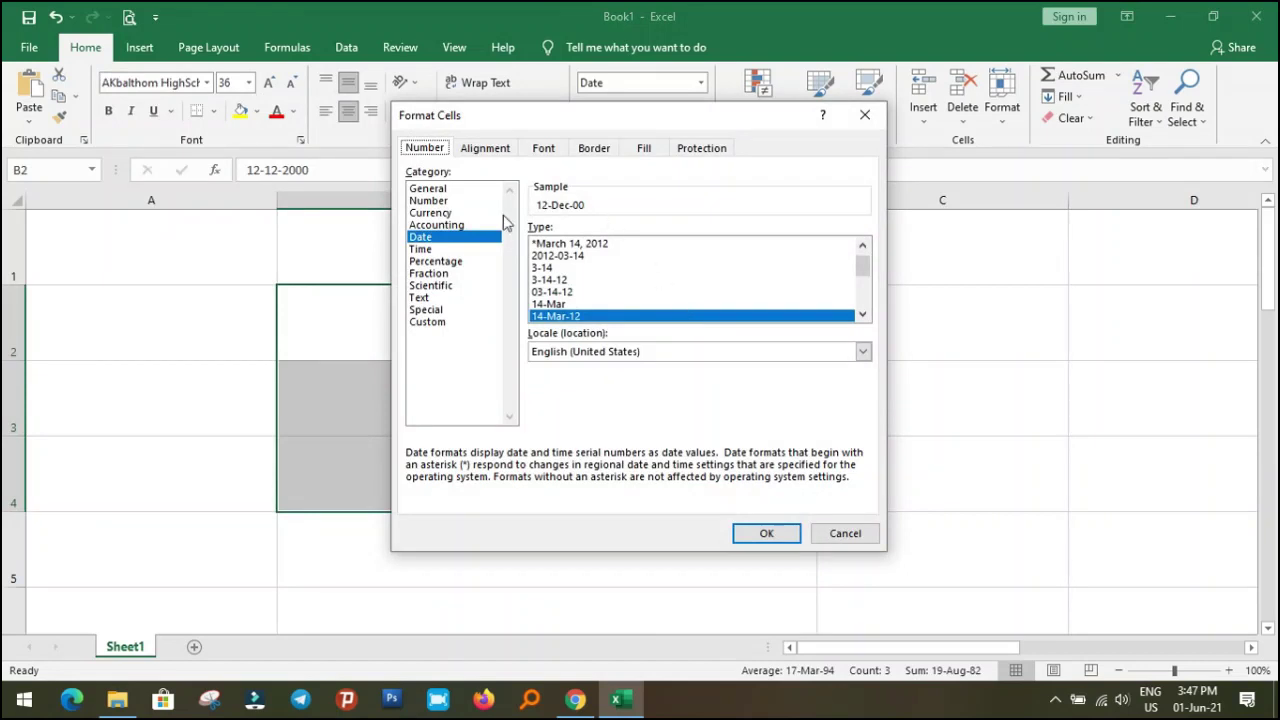
{"action": "left_click", "coordinate": [428, 322]}
{"action": "left_click", "coordinate": [613, 244]}
{"action": "double_click", "coordinate": [670, 244]}
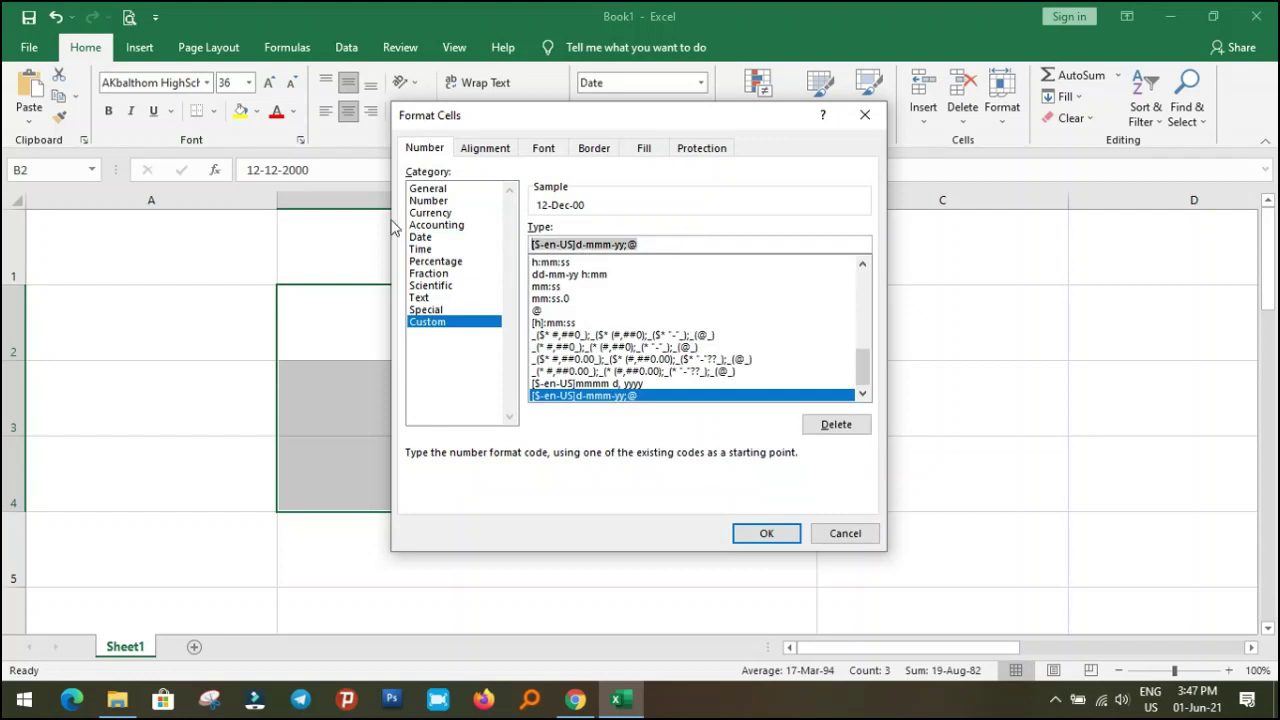
{"action": "type", "text": "d"}
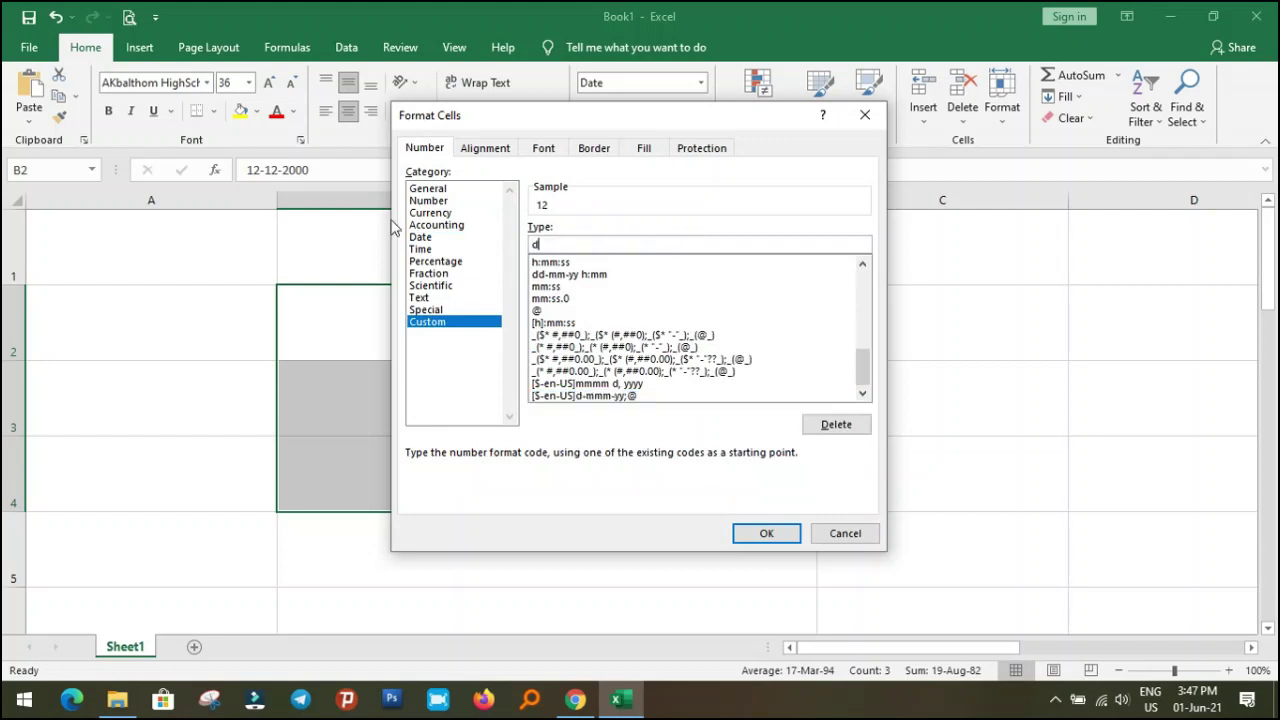
{"action": "type", "text": "/m"}
{"action": "type", "text": "mmm/"}
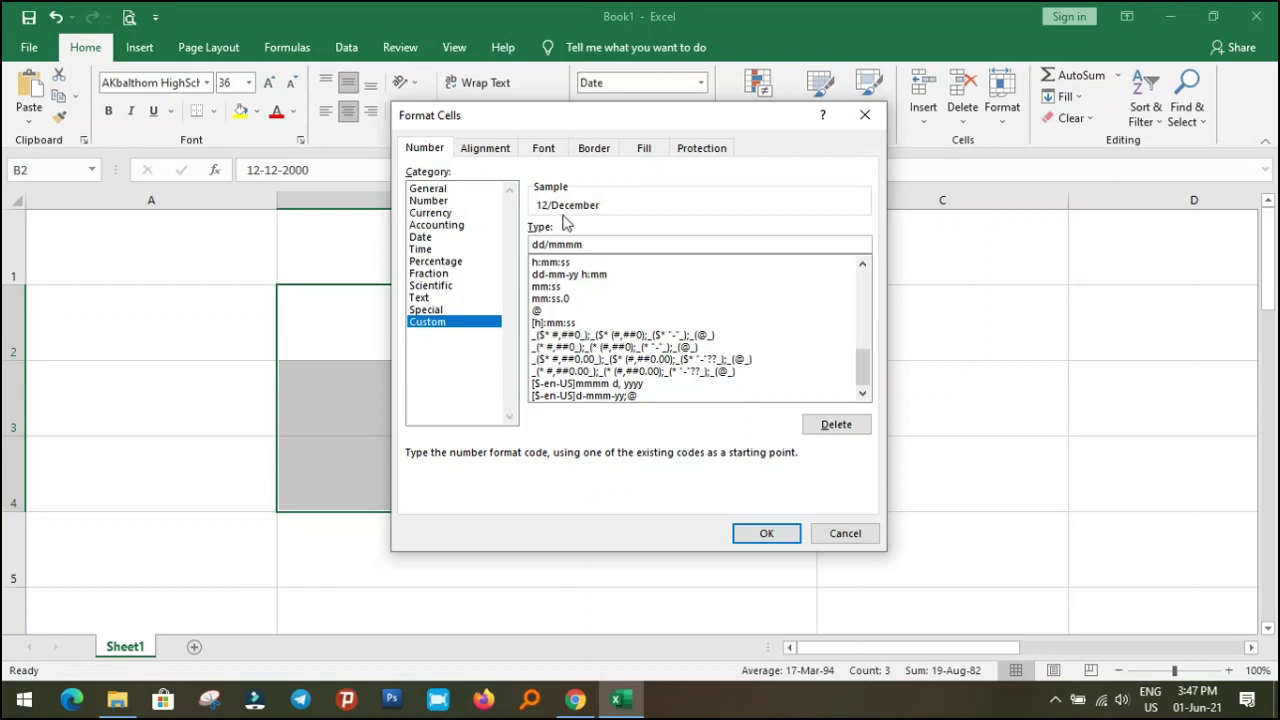
{"action": "type", "text": "yyyy"}
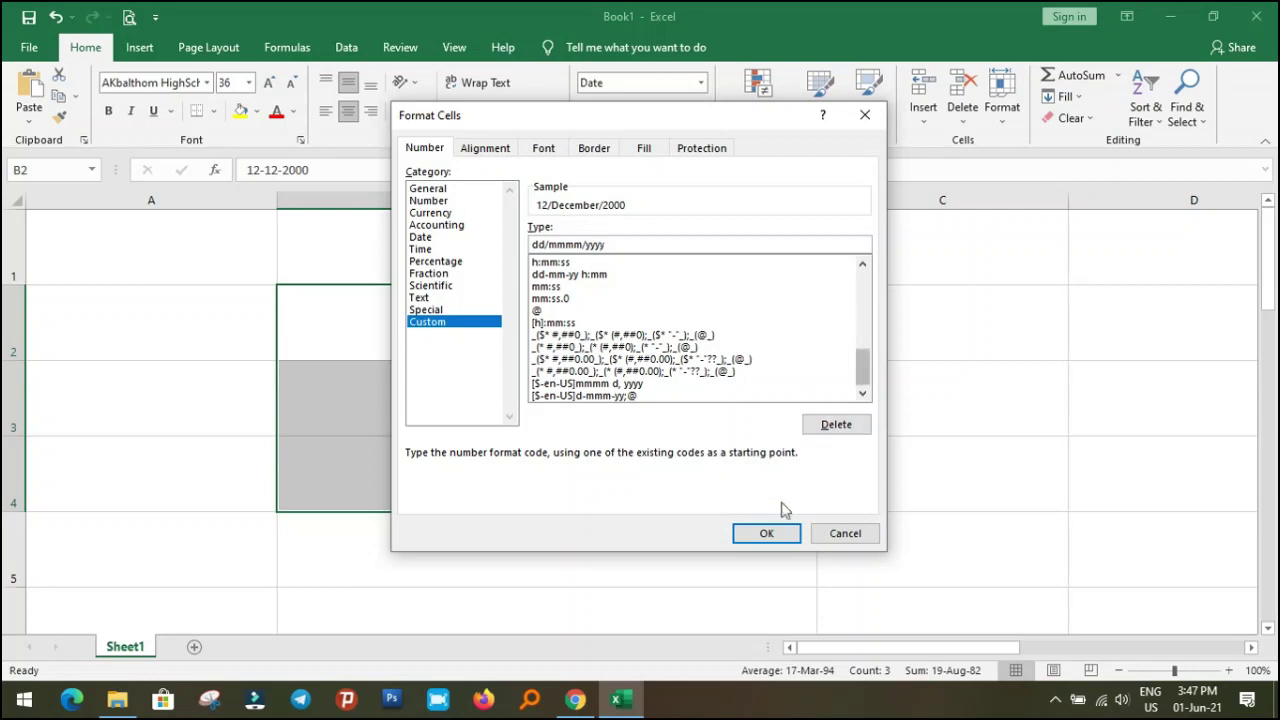
{"action": "left_click", "coordinate": [765, 533]}
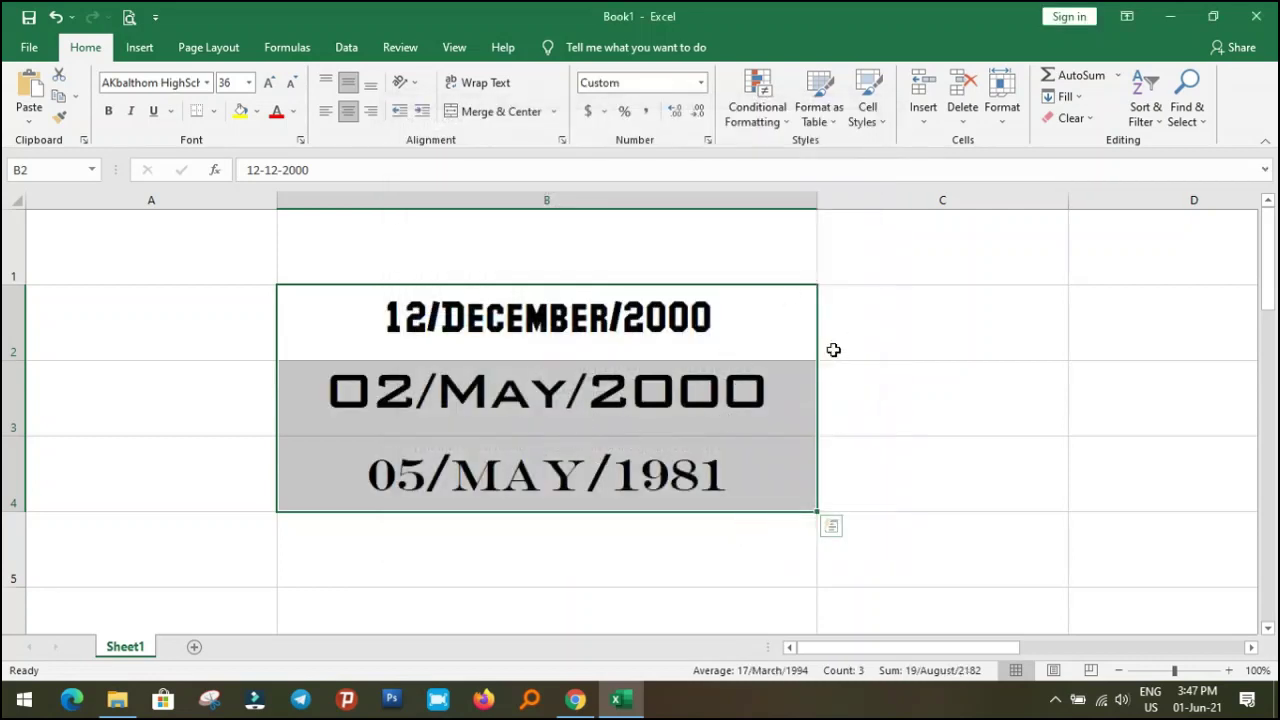
{"action": "left_click_drag", "start_coordinate": [817, 200], "coordinate": [1016, 217]}
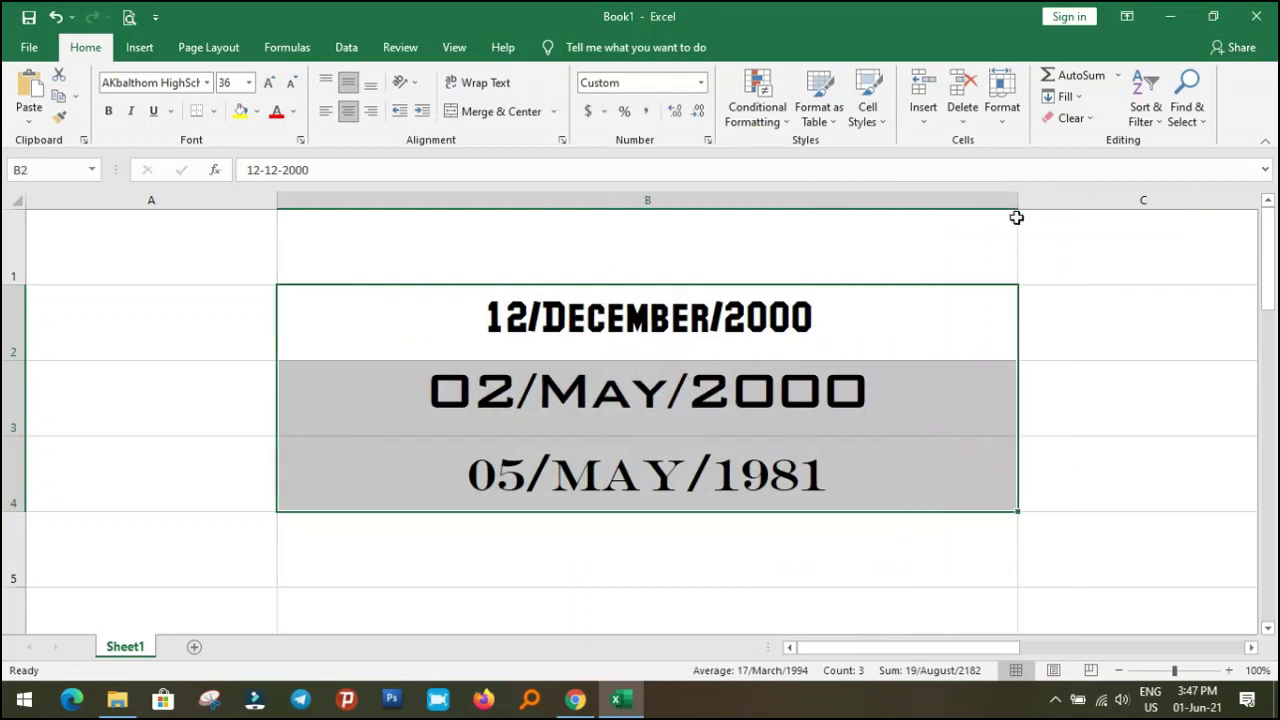
- Set the dates in B2:B4 to the Perpetua Titling MT font
{"action": "left_click", "coordinate": [770, 381]}
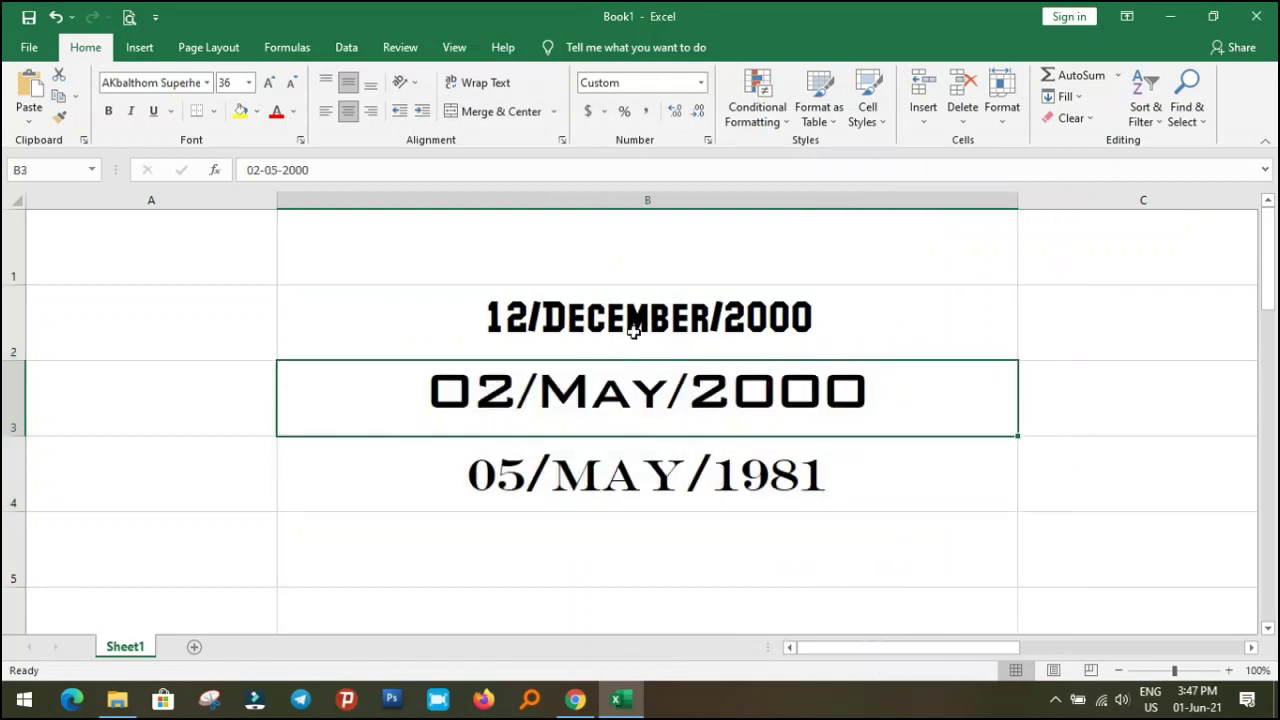
{"action": "left_click_drag", "start_coordinate": [633, 331], "coordinate": [654, 478]}
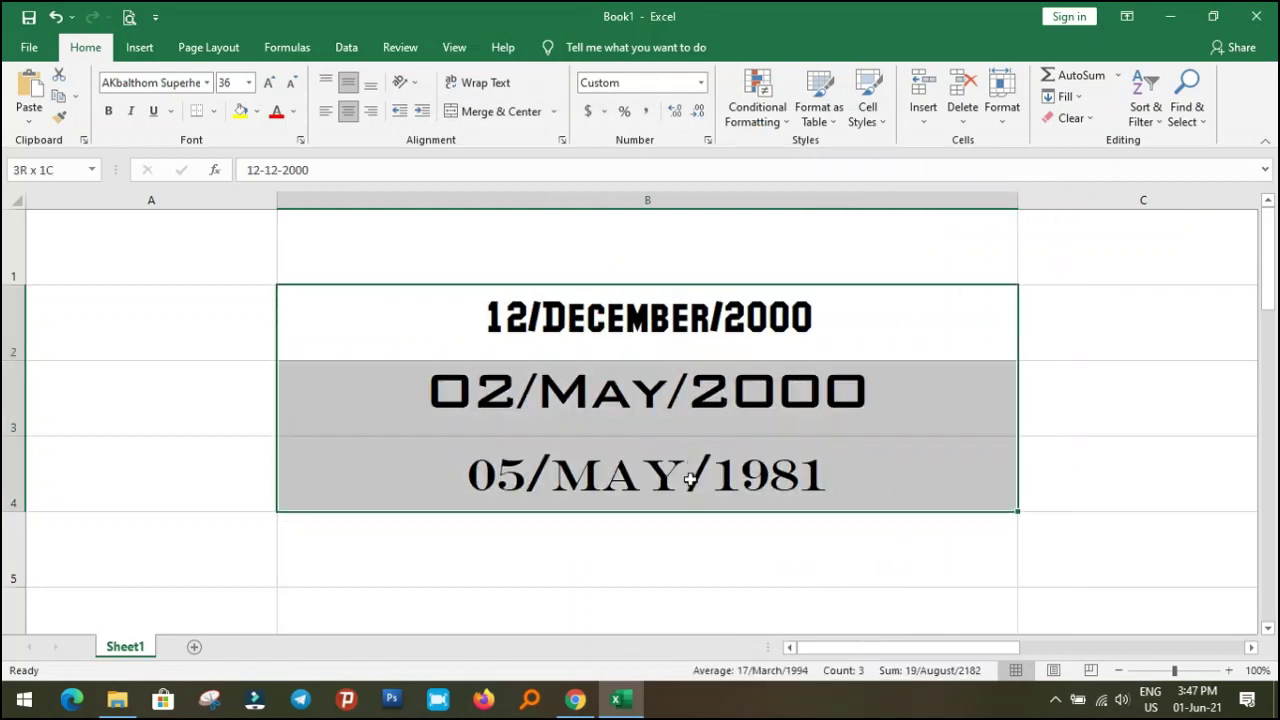
{"action": "left_click", "coordinate": [207, 82]}
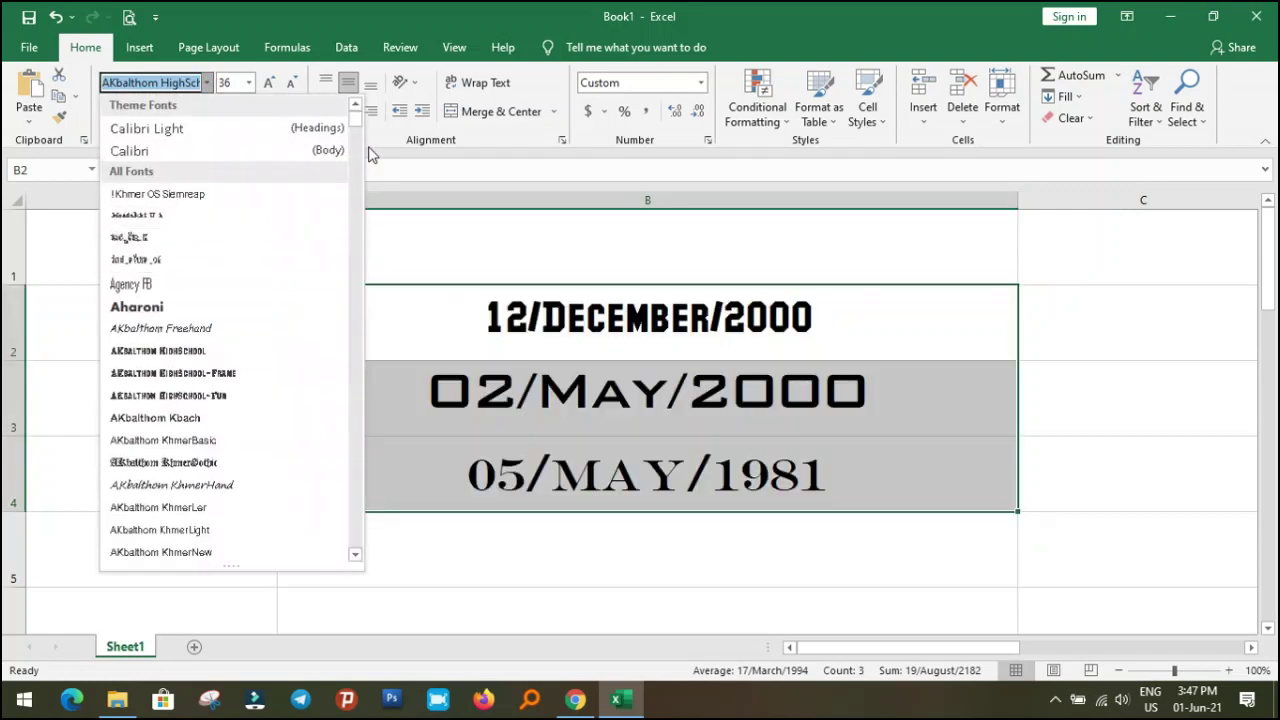
{"action": "mouse_move", "coordinate": [355, 118]}
{"action": "left_mouse_down"}
{"action": "mouse_move", "coordinate": [357, 208]}
{"action": "mouse_move", "coordinate": [338, 218]}
{"action": "left_mouse_up"}
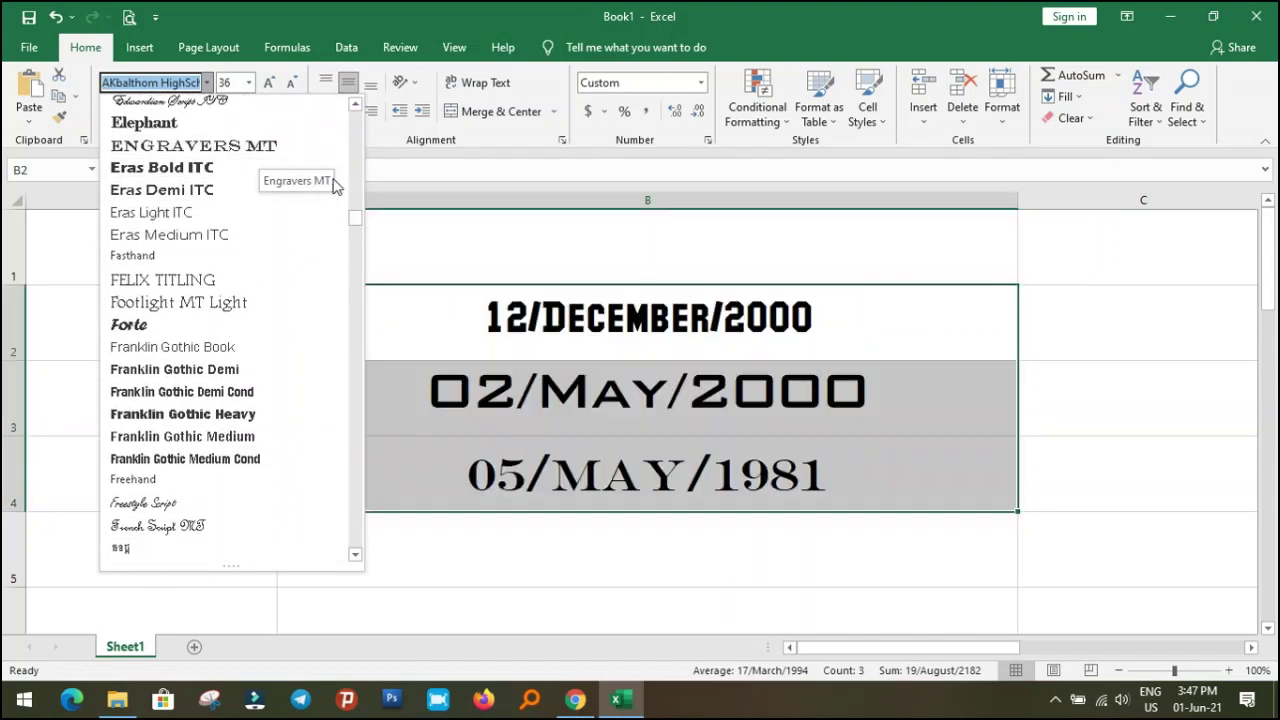
{"action": "left_click_drag", "start_coordinate": [357, 214], "coordinate": [351, 474]}
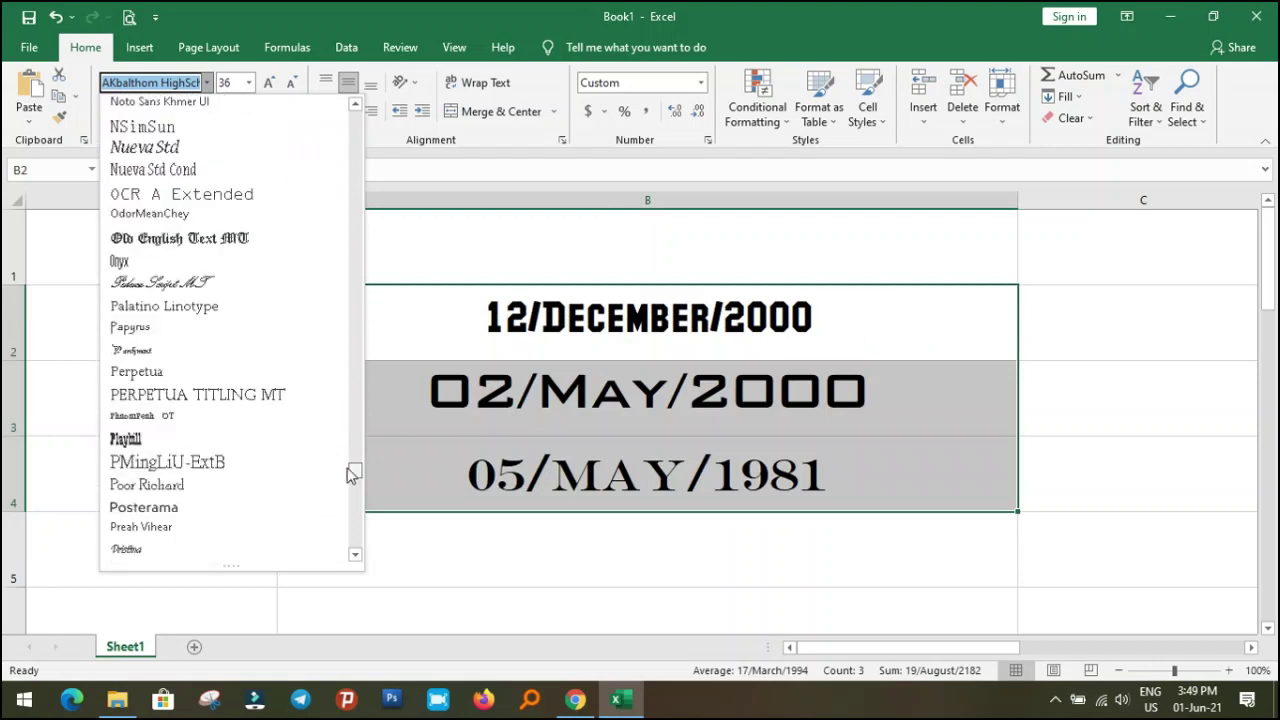
{"action": "left_click", "coordinate": [262, 394]}
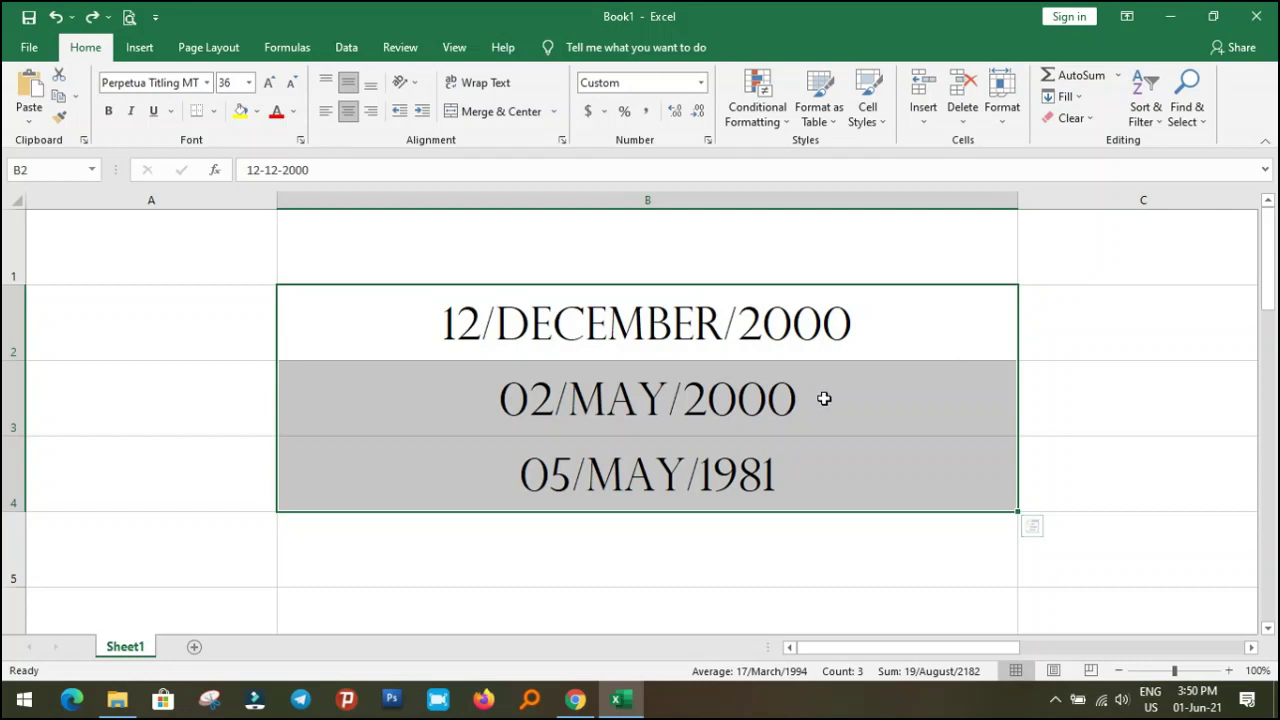
{"action": "left_click", "coordinate": [149, 304]}
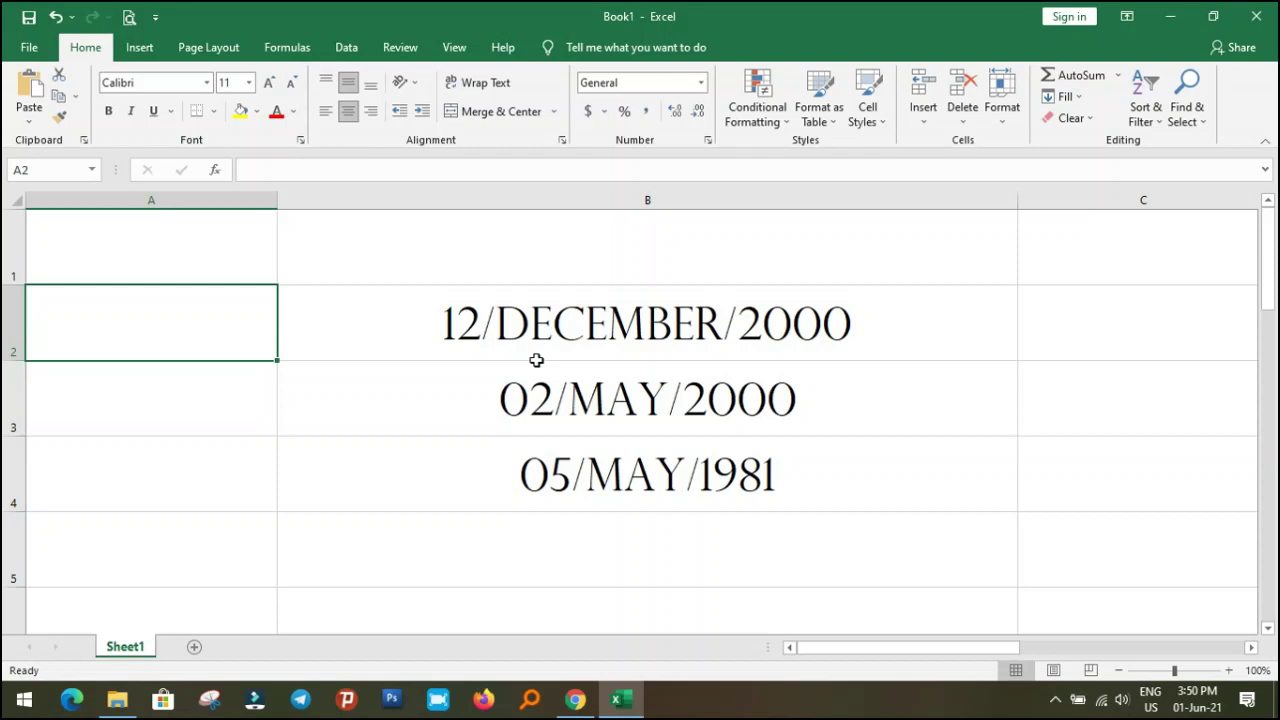
{"action": "left_click", "coordinate": [700, 342]}
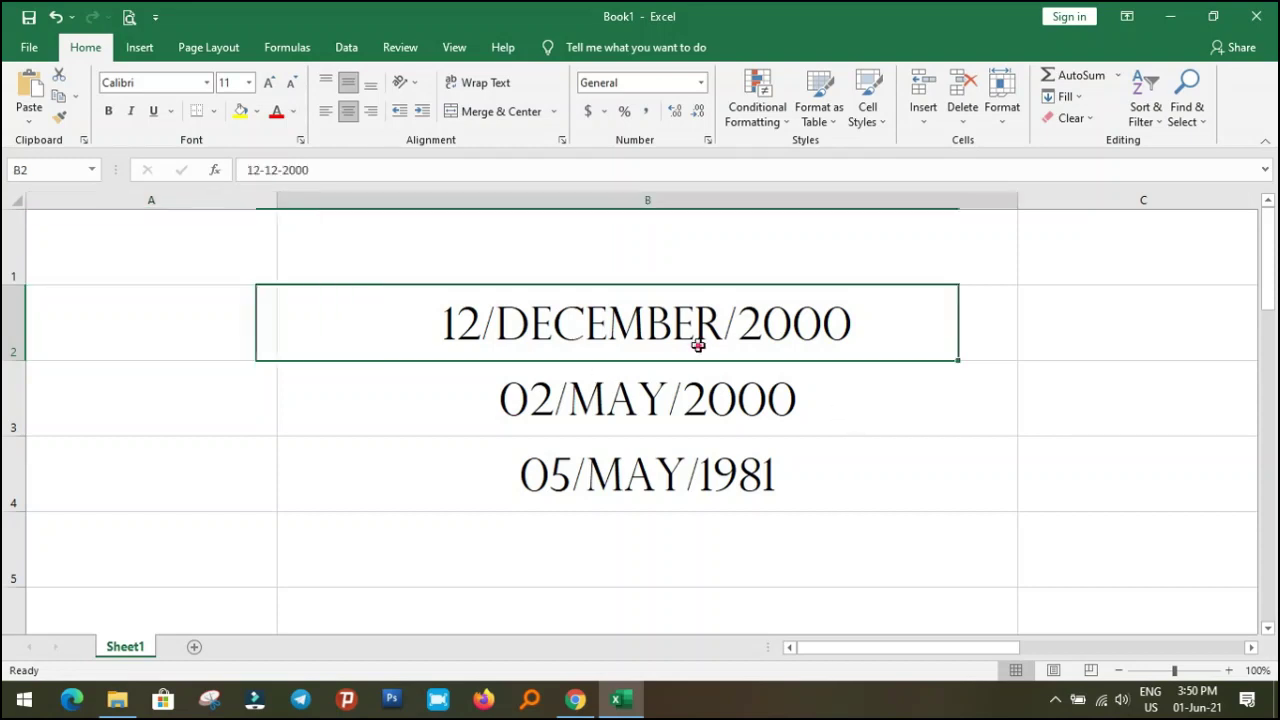